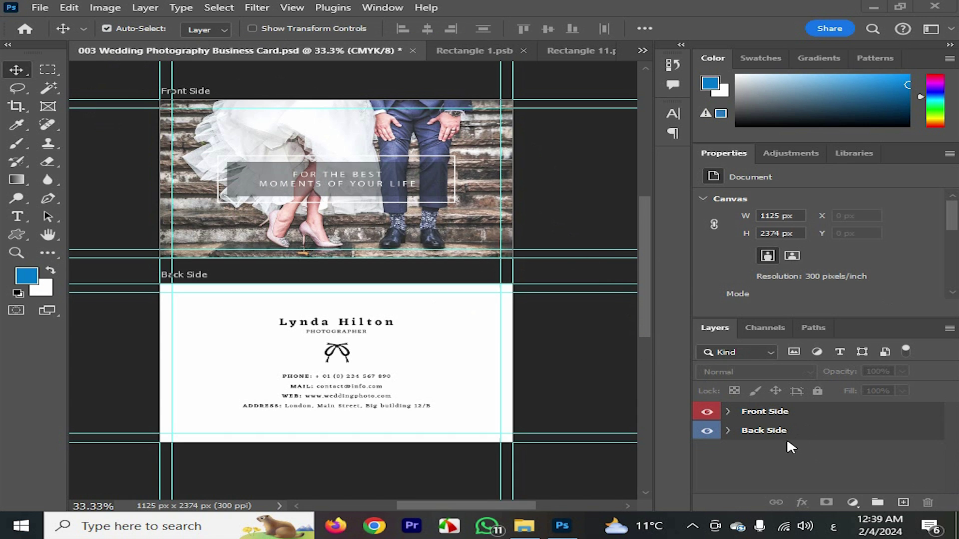
# Expand the Front Side, Front and Slogan groups and inspect the slogan text layer
pyautogui.click(728, 411)
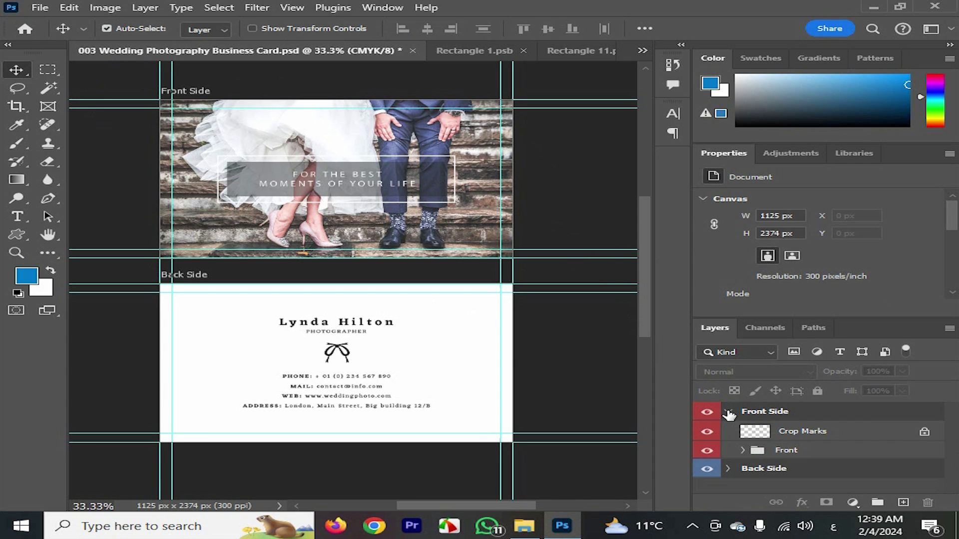
pyautogui.click(743, 450)
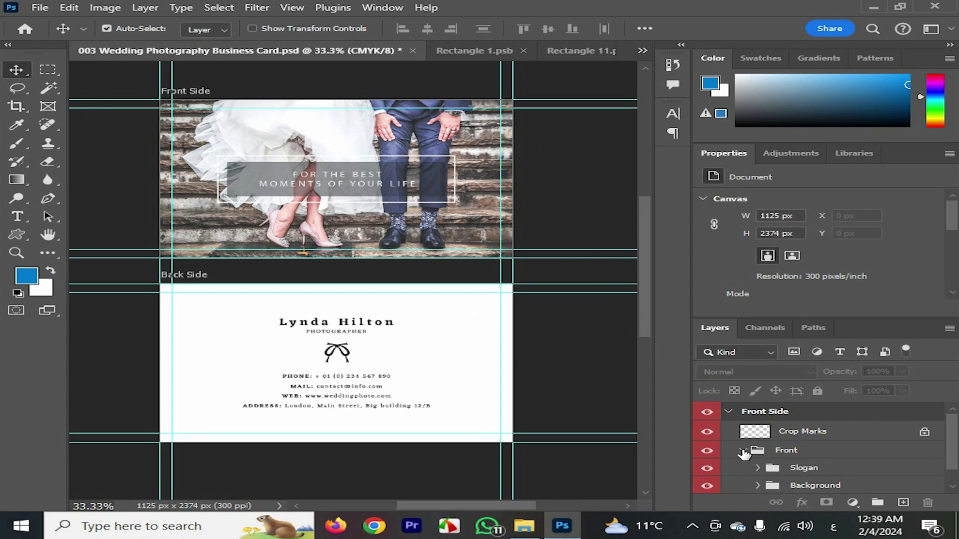
pyautogui.scroll(-1, 749, 452)
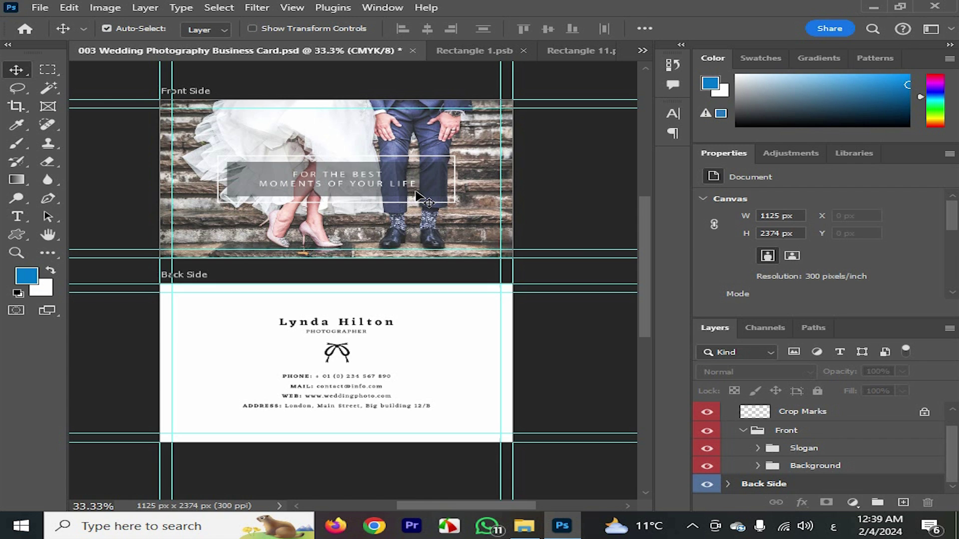
pyautogui.click(758, 448)
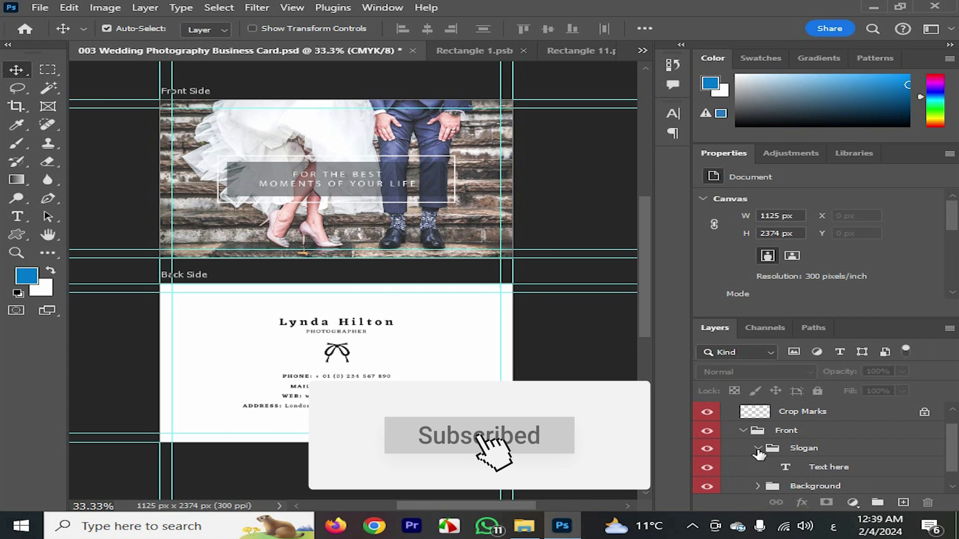
pyautogui.doubleClick(785, 472)
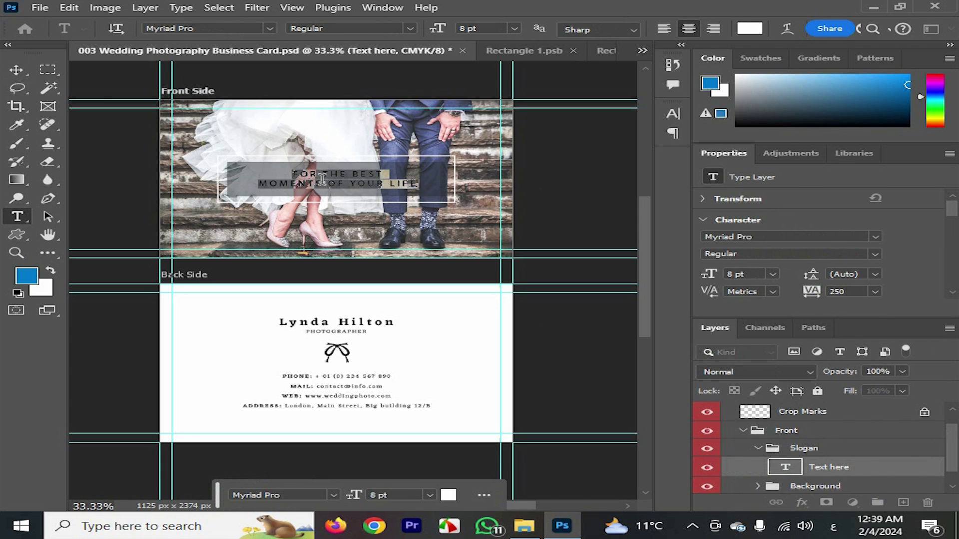
pyautogui.click(568, 172)
pyautogui.press('v')
pyautogui.moveTo(954, 444); pyautogui.dragTo(954, 460)
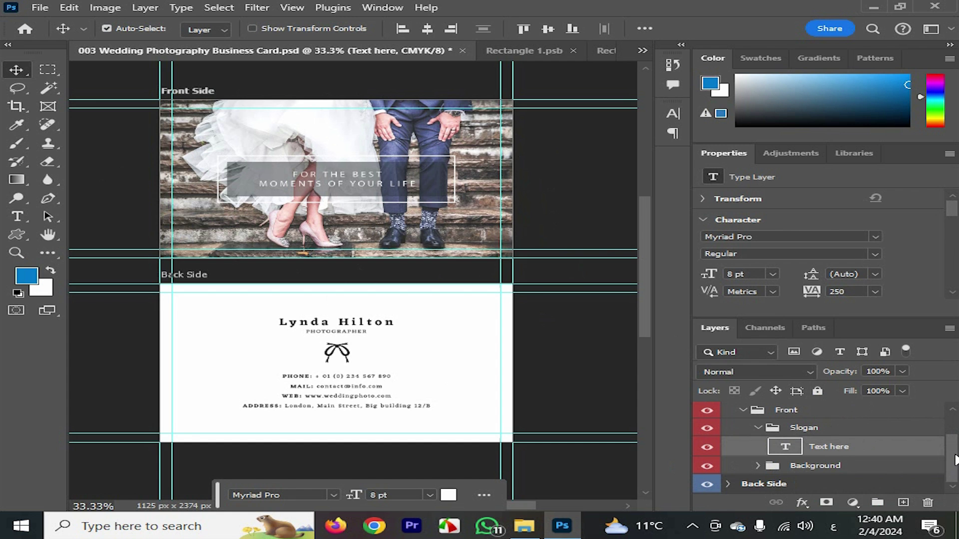
# Expand the Background, Shapes and Image groups and open the Image smart object, Rectangle 12.psb
pyautogui.click(757, 465)
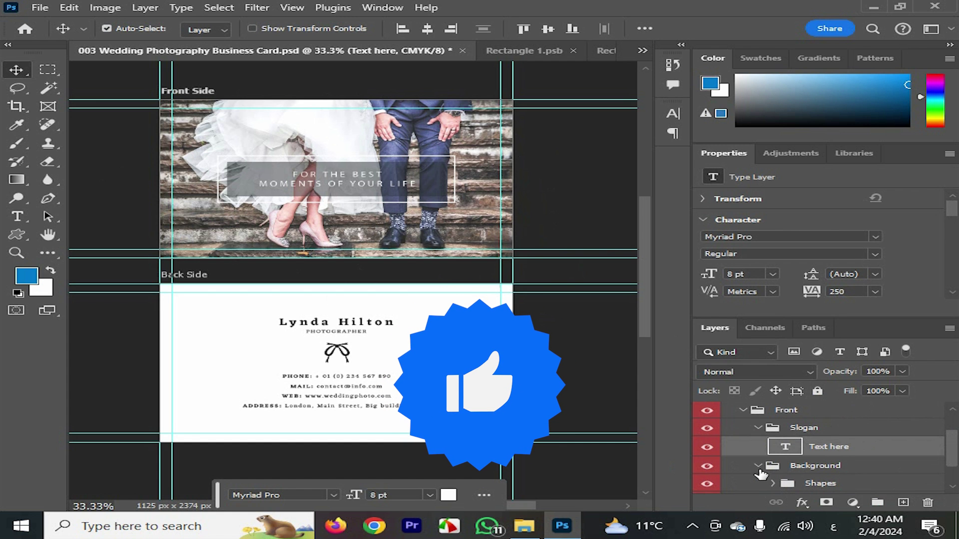
pyautogui.scroll(-2, 953, 453)
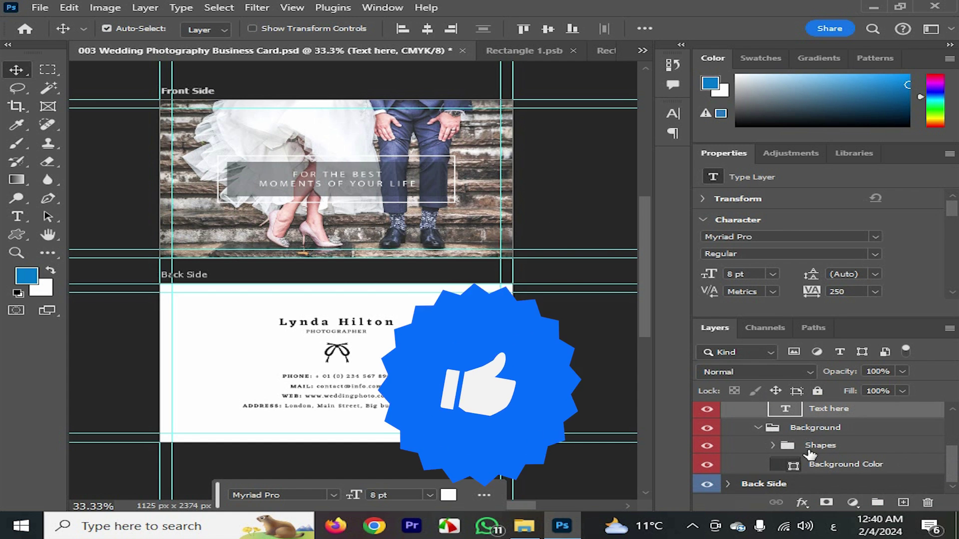
pyautogui.click(774, 445)
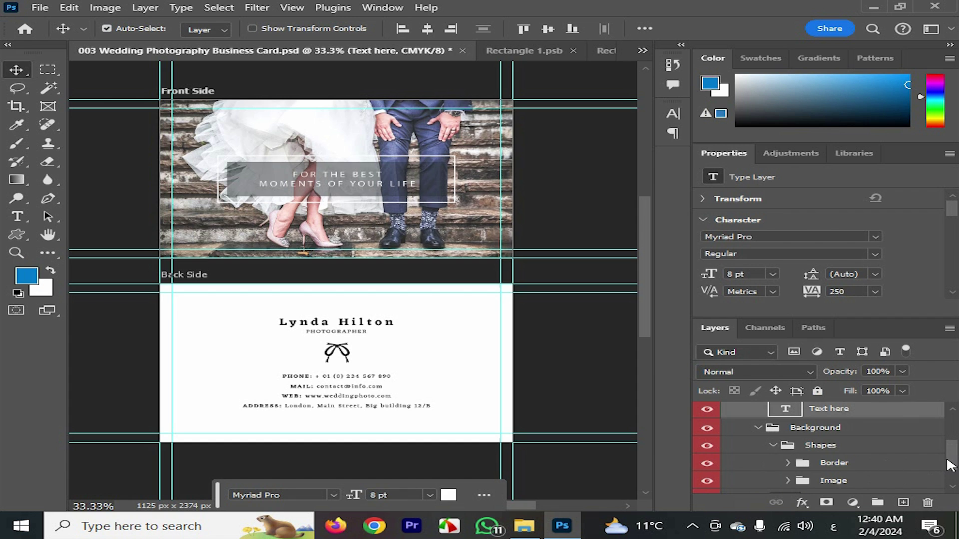
pyautogui.scroll(-1, 785, 465)
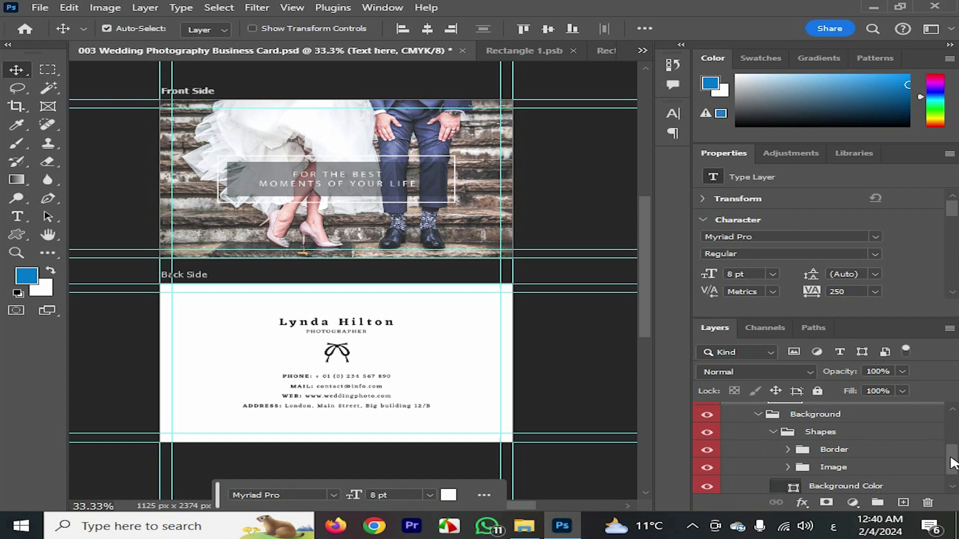
pyautogui.click(788, 467)
pyautogui.scroll(-3, 954, 462)
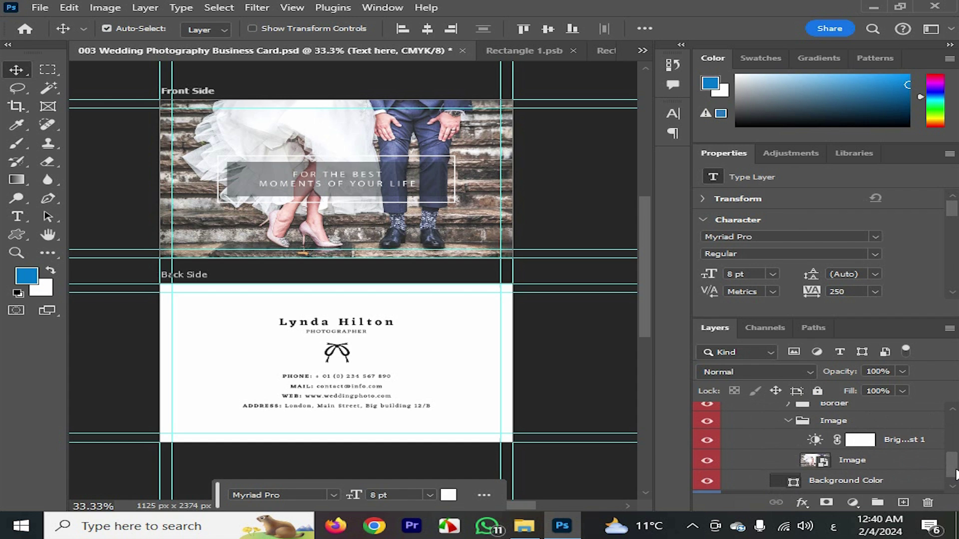
pyautogui.doubleClick(823, 461)
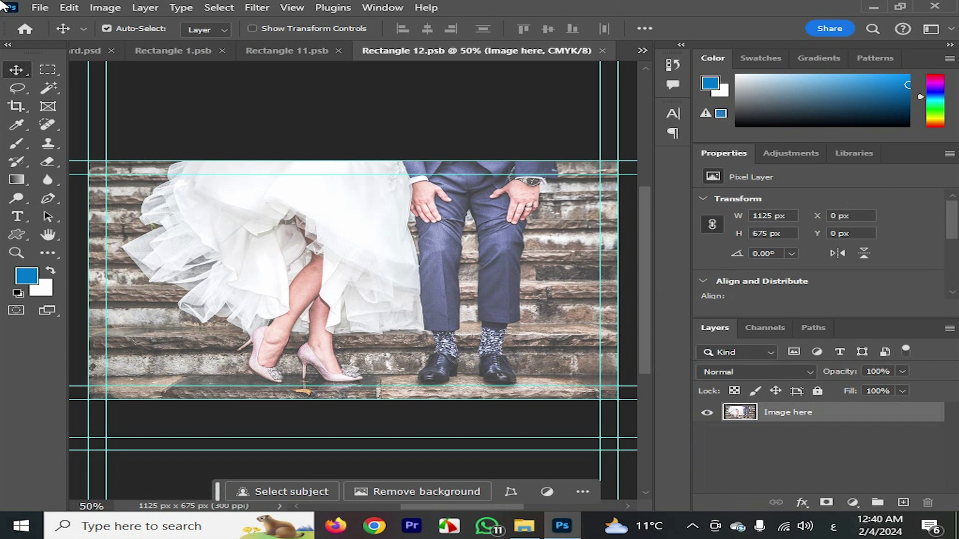
# Place the IMG_9658 copy portrait as an embedded image in the smart object
pyautogui.click(40, 7)
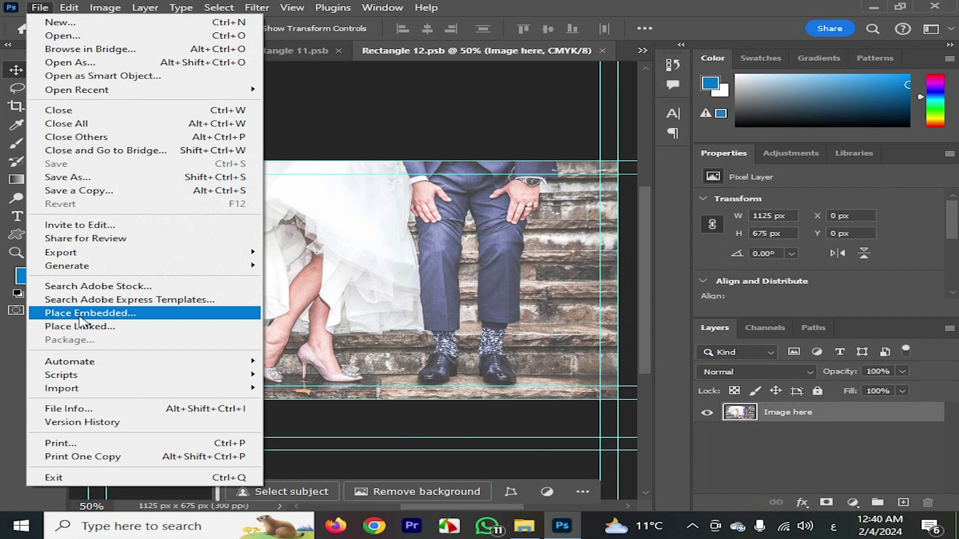
pyautogui.click(79, 314)
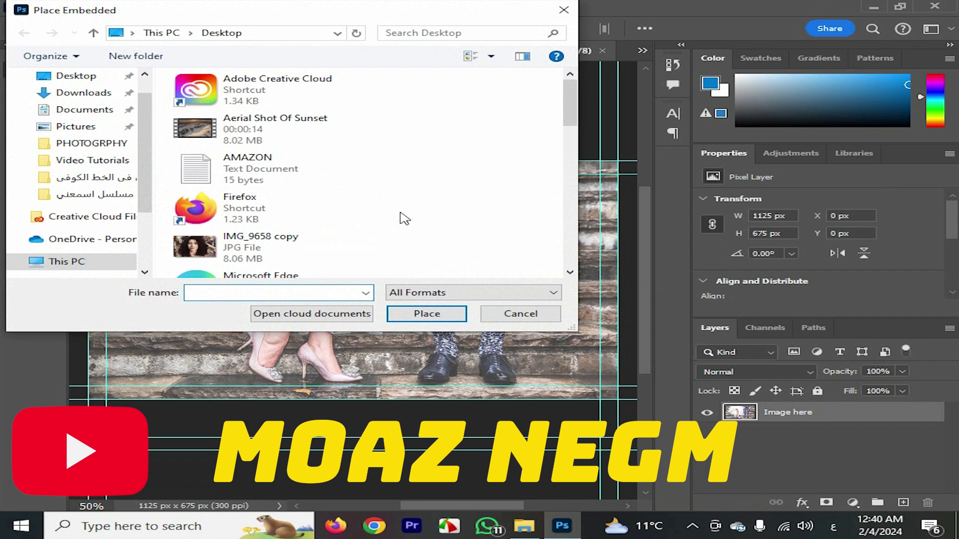
pyautogui.scroll(-5, 543, 230)
pyautogui.scroll(5, 347, 198)
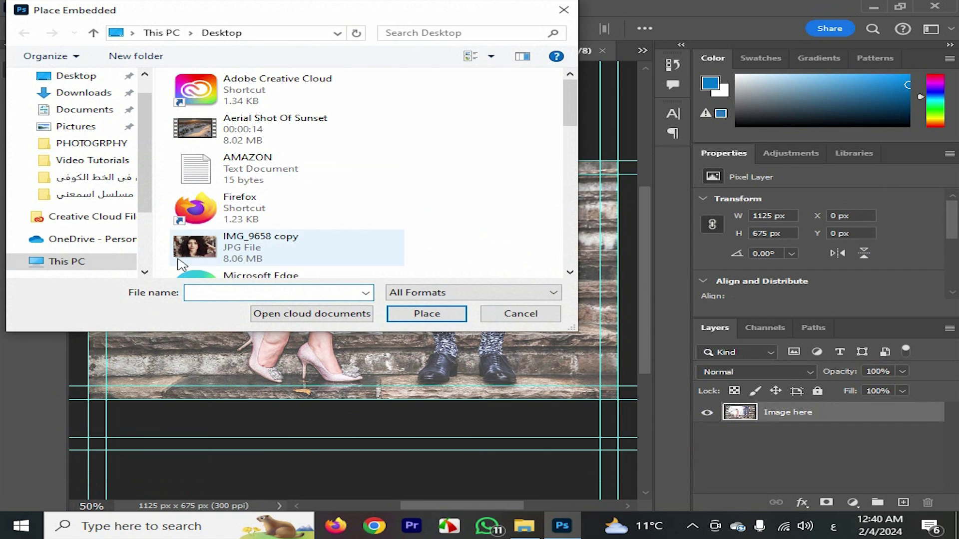
pyautogui.click(269, 247)
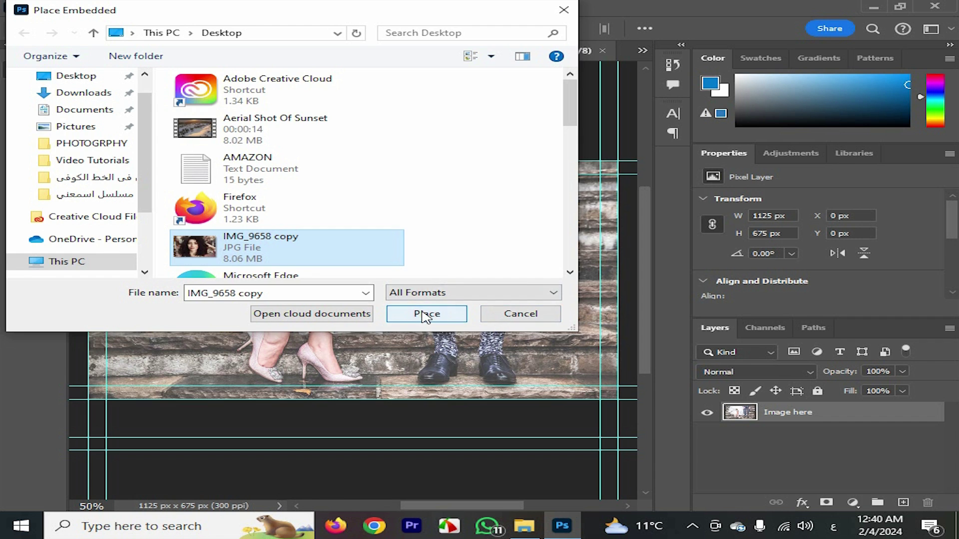
pyautogui.click(425, 315)
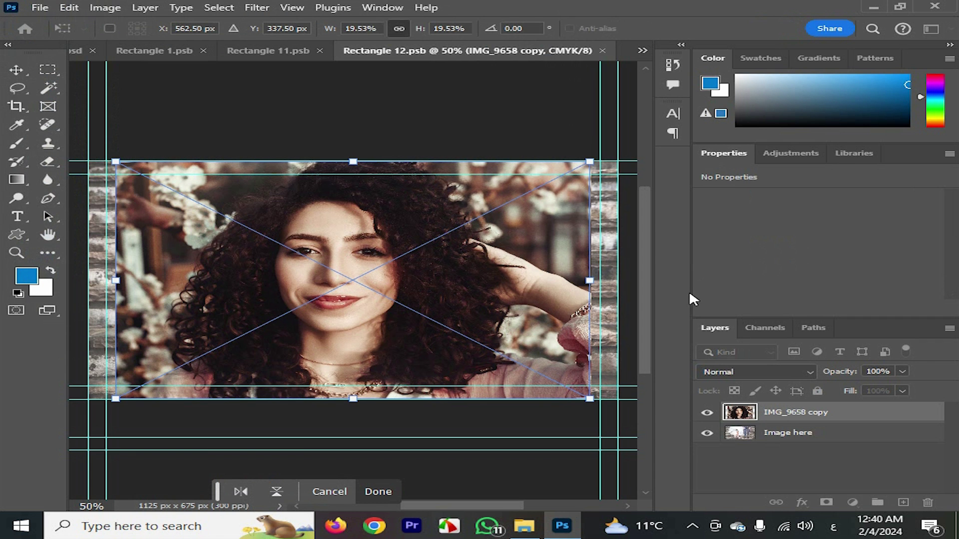
# Stretch the portrait to fill the frame, commit it, and save Rectangle 12.psb
pyautogui.moveTo(590, 284); pyautogui.dragTo(618, 281)
pyautogui.moveTo(116, 282); pyautogui.dragTo(100, 289)
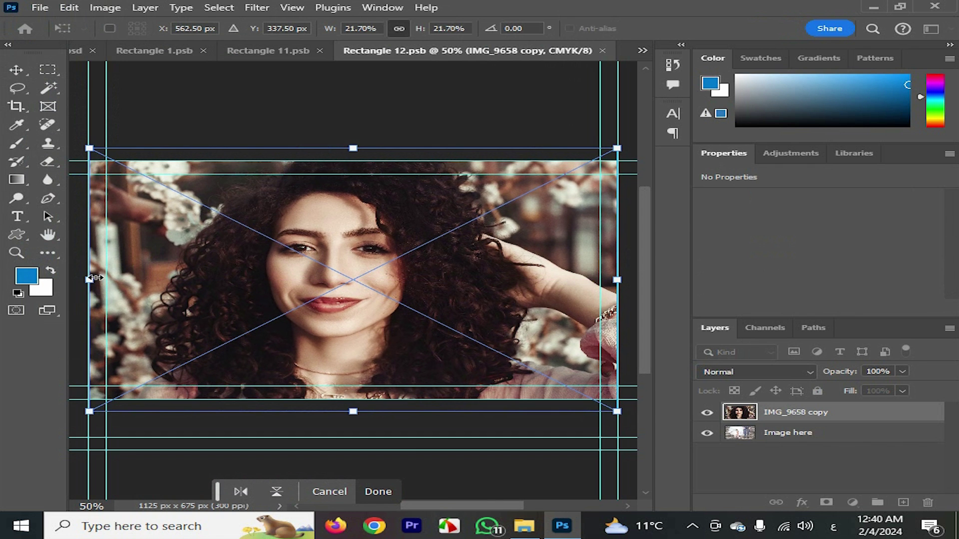
pyautogui.press('Return')
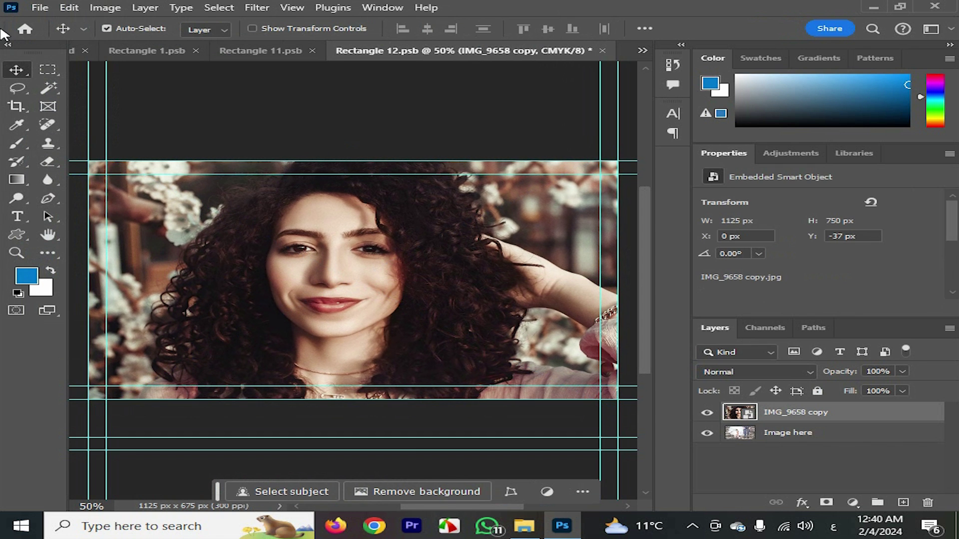
pyautogui.click(53, 9)
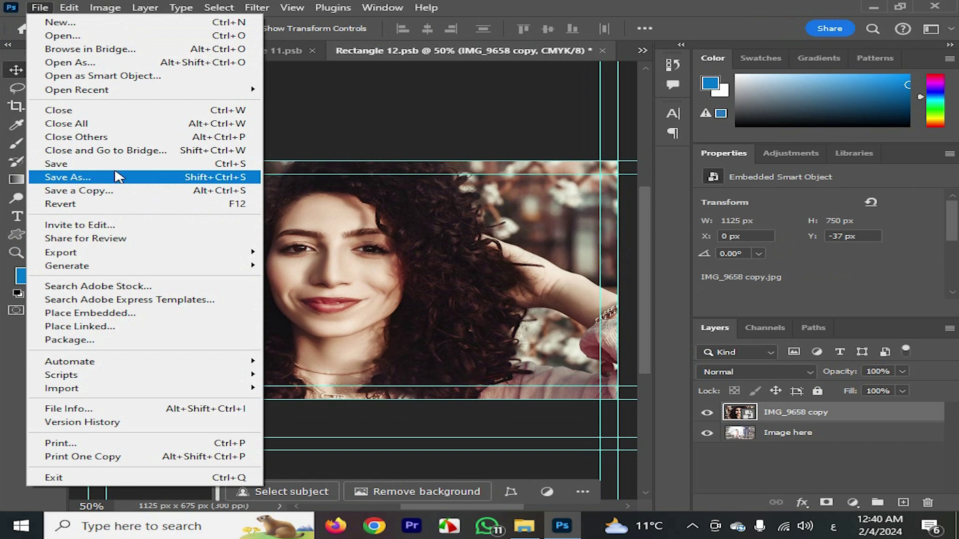
pyautogui.click(119, 175)
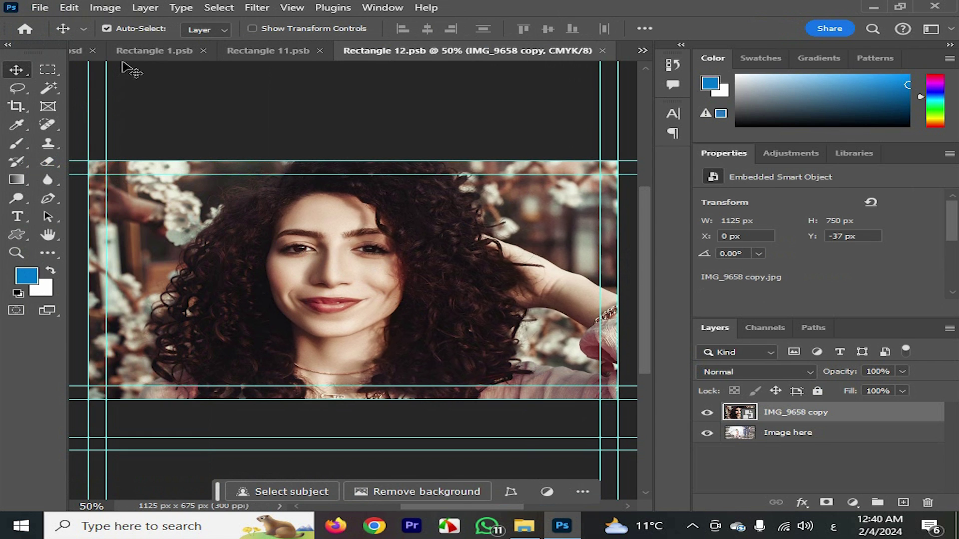
pyautogui.click(131, 50)
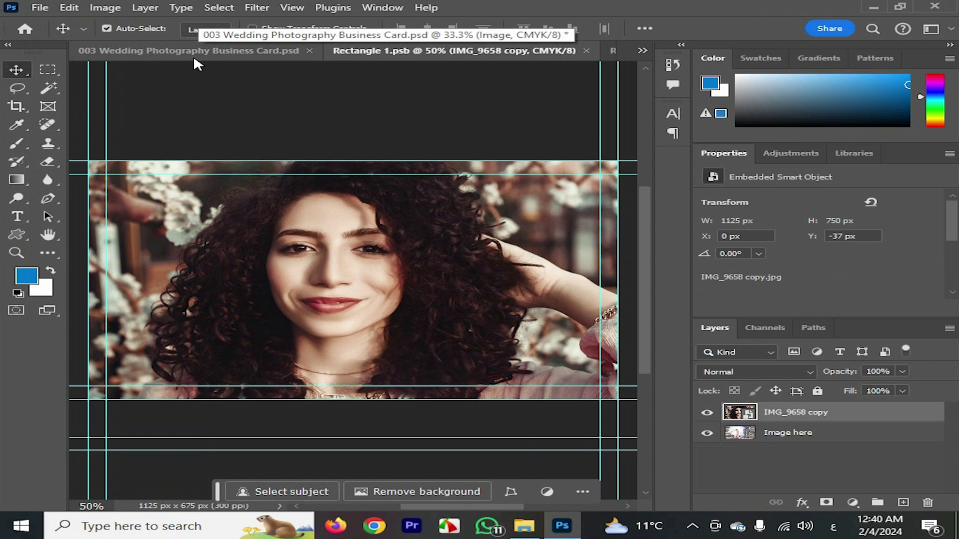
# Return to the business card document and hide the front photo's Brightness adjustment layer
pyautogui.click(198, 52)
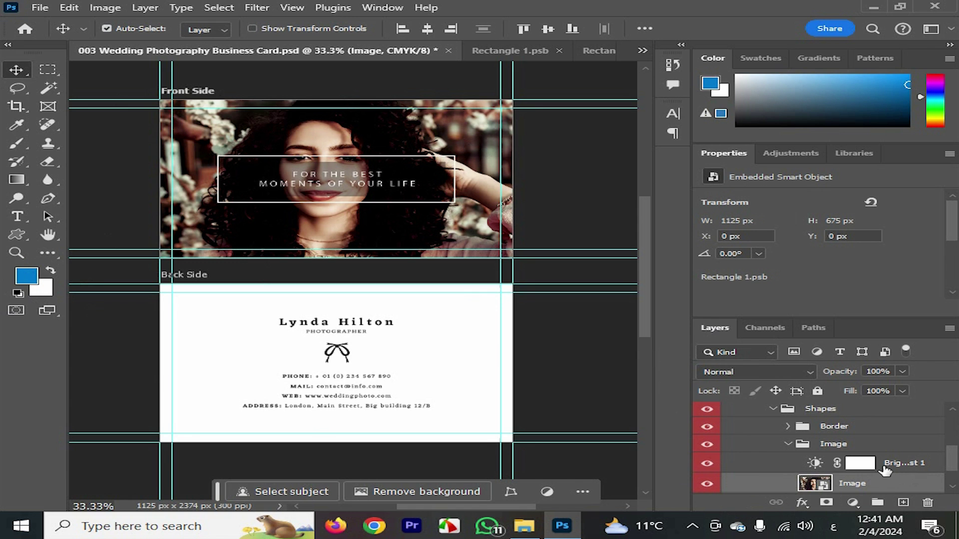
pyautogui.click(707, 464)
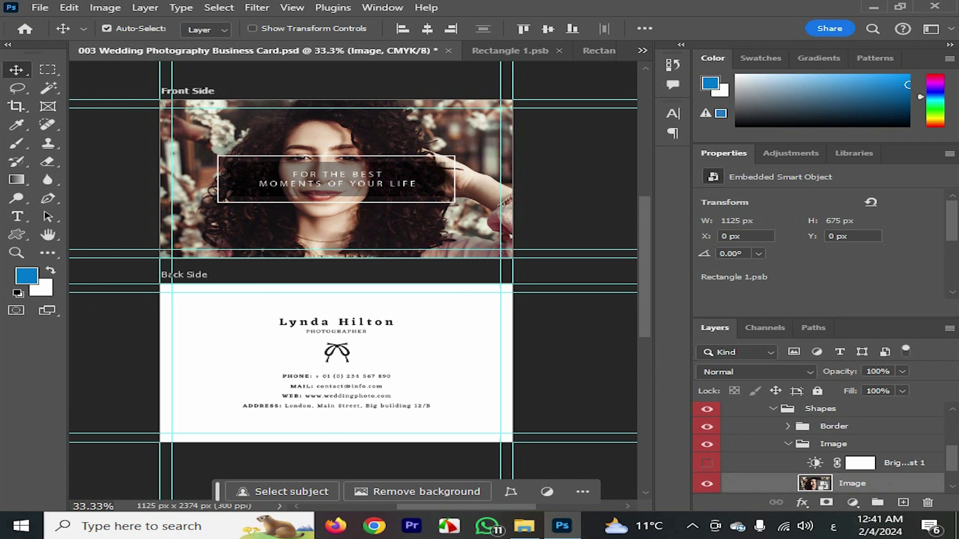
pyautogui.scroll(5, 952, 467)
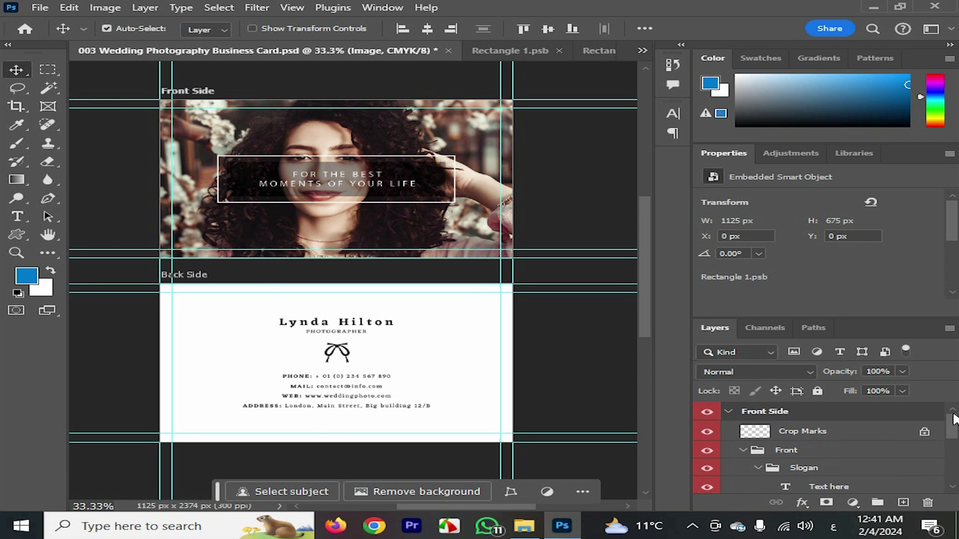
# Collapse the Front Side artboard group and switch to the Move tool
pyautogui.click(733, 414)
pyautogui.click(730, 412)
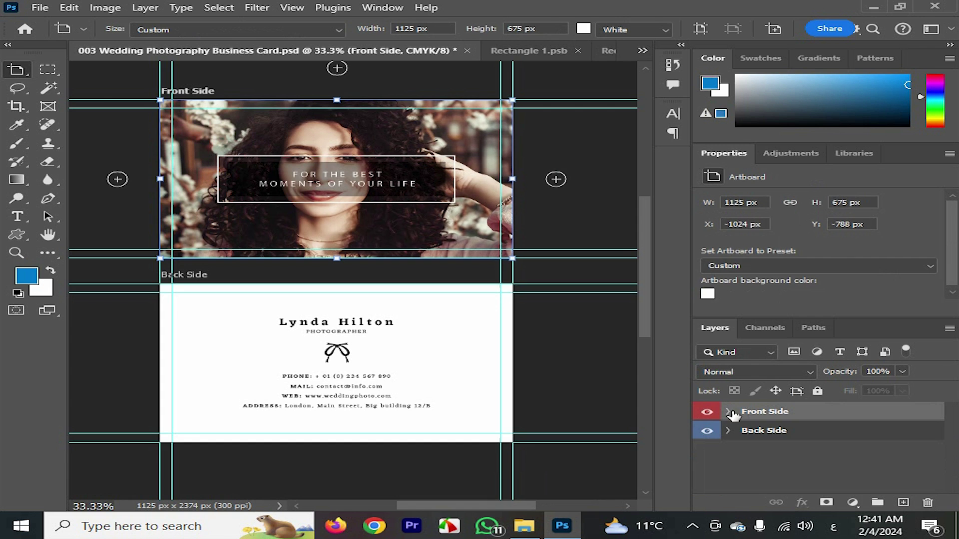
pyautogui.rightClick(32, 74)
pyautogui.click(85, 70)
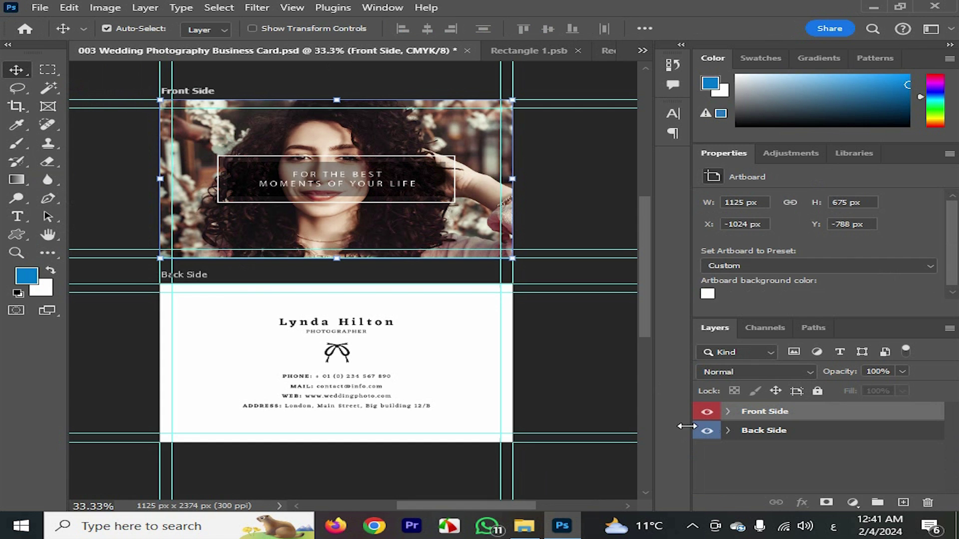
# Expand the Back Side, Back and Details groups to list their subgroups
pyautogui.click(729, 431)
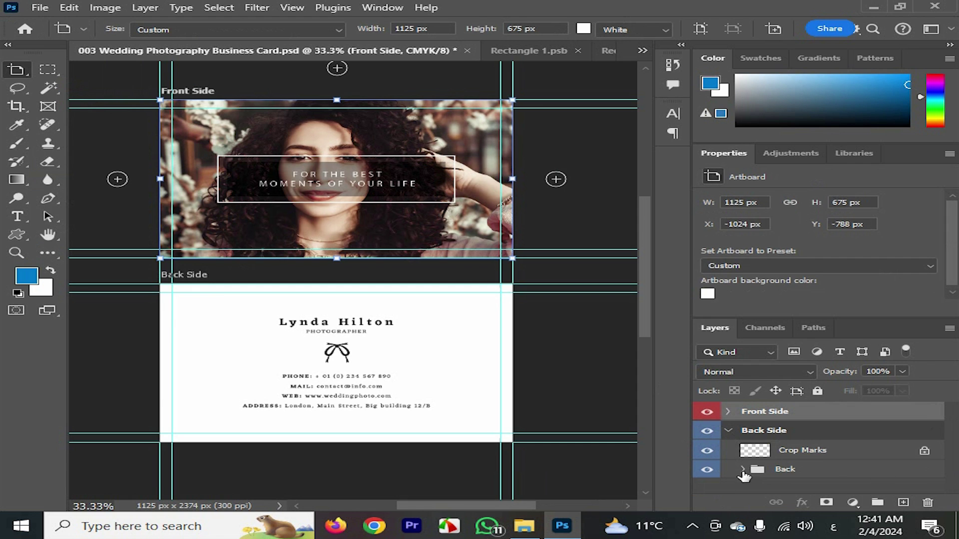
pyautogui.click(743, 469)
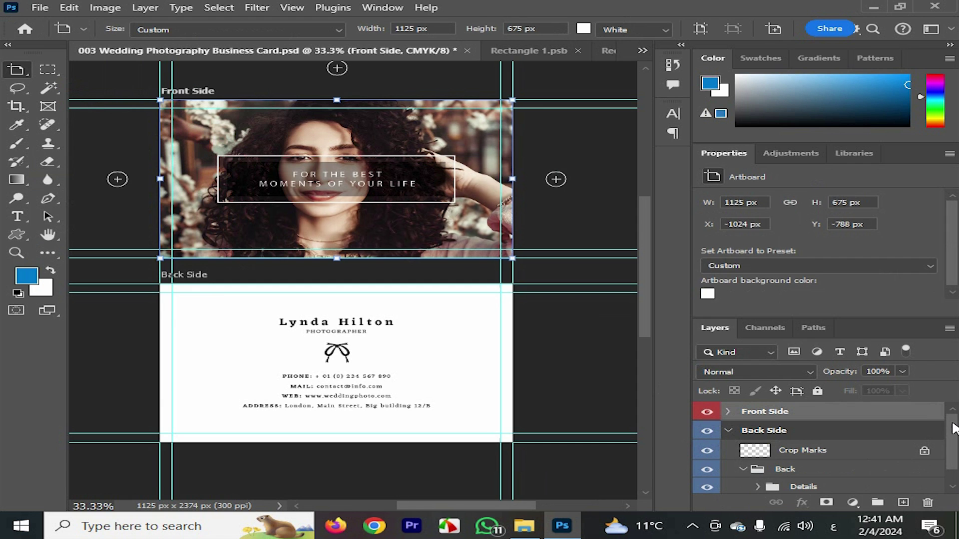
pyautogui.scroll(-1, 953, 429)
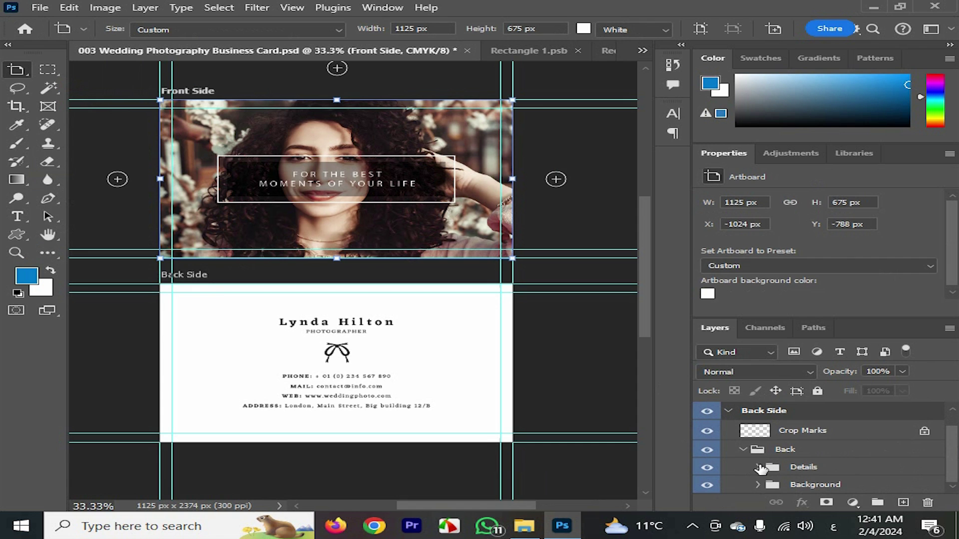
pyautogui.click(759, 468)
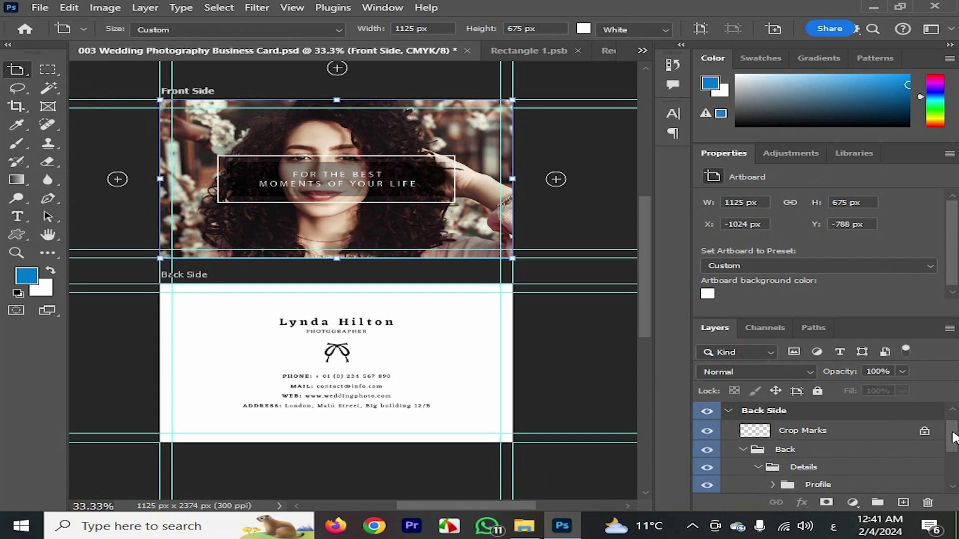
pyautogui.scroll(-5, 952, 437)
pyautogui.scroll(-1, 952, 438)
pyautogui.scroll(-1, 953, 438)
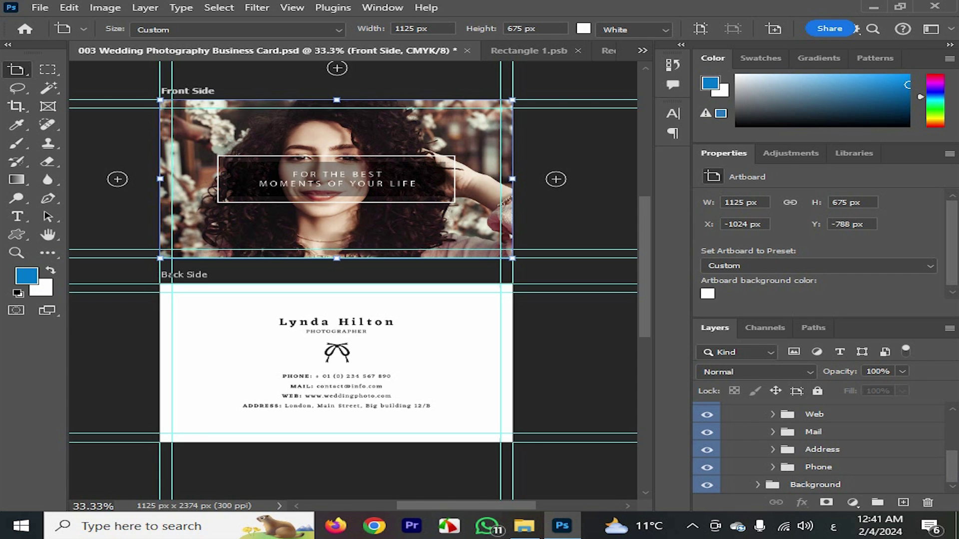
pyautogui.scroll(2, 952, 437)
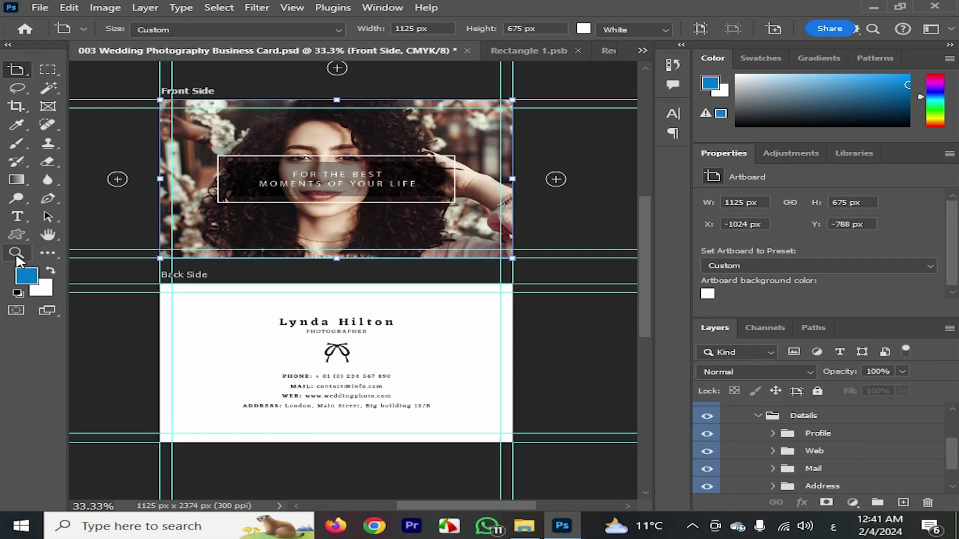
# Zoom in on the back card's contact details and select the Move tool
pyautogui.click(17, 255)
pyautogui.click(328, 379)
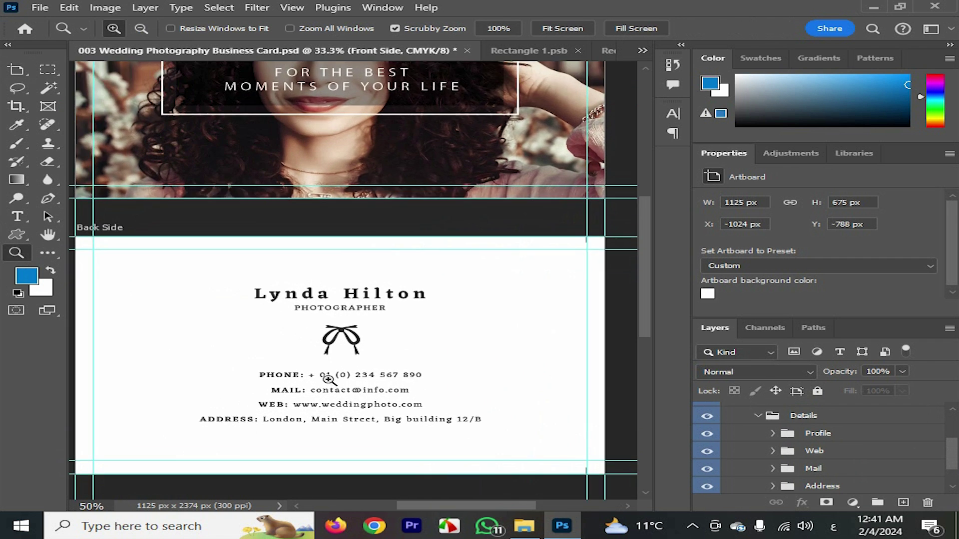
pyautogui.click(328, 380)
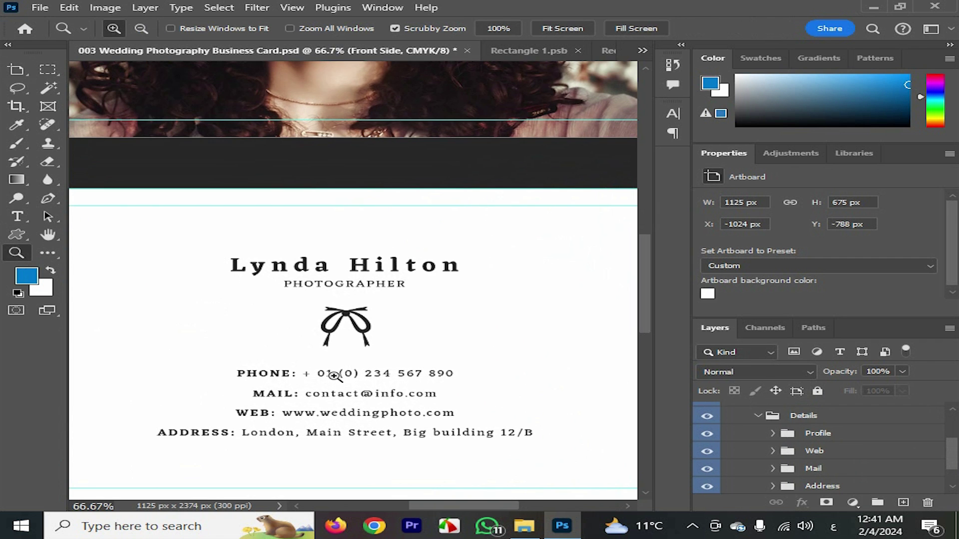
pyautogui.rightClick(22, 75)
pyautogui.click(75, 68)
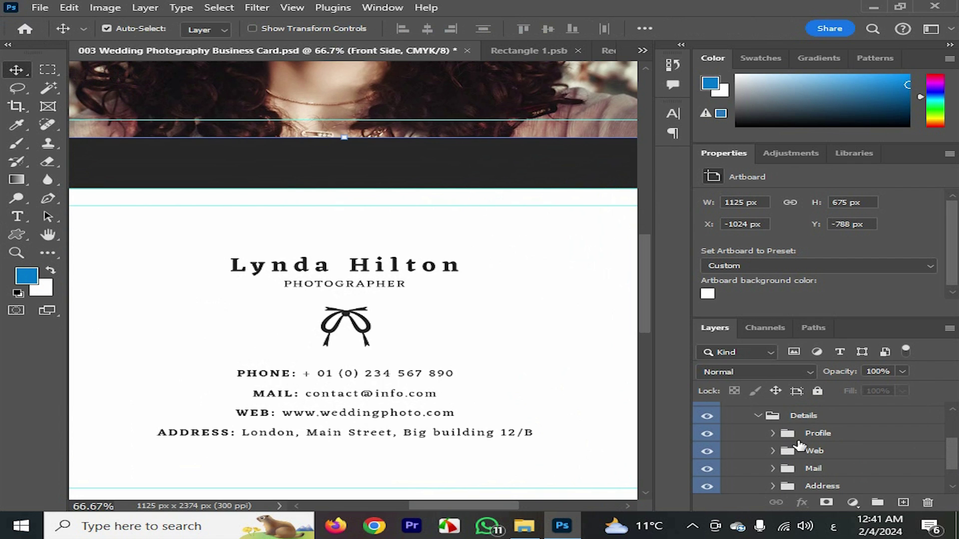
# Expand the Profile group and toggle Position here and Your name visibility to identify them
pyautogui.click(773, 433)
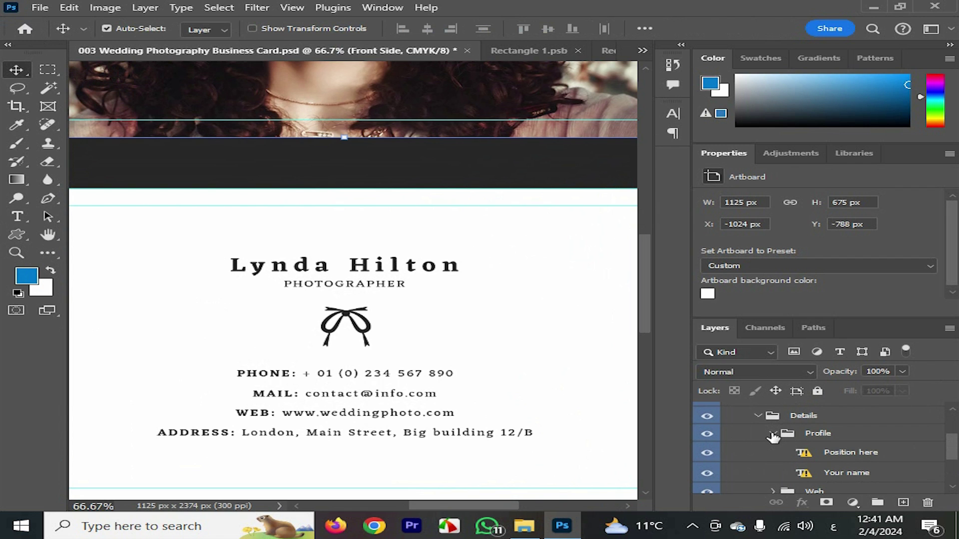
pyautogui.hotkey('shift', 'v')
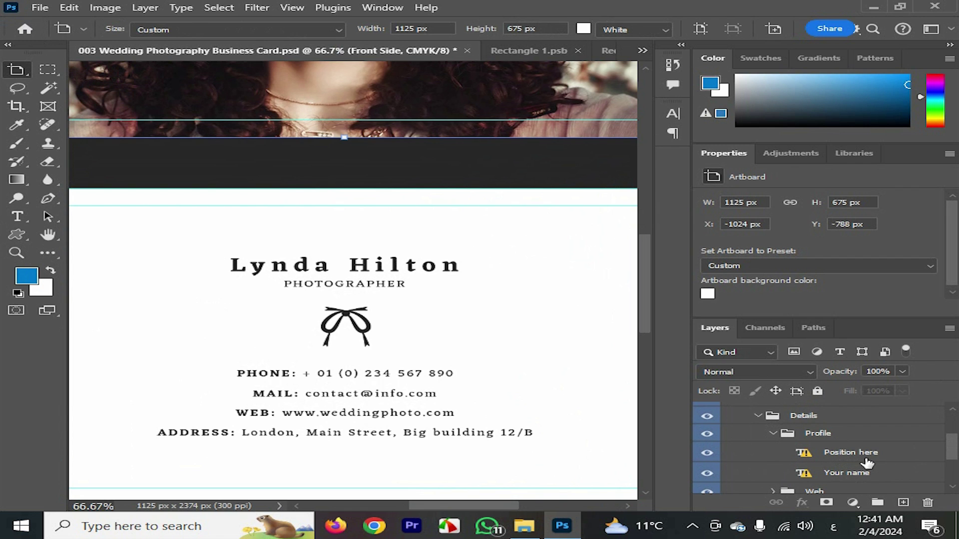
pyautogui.click(707, 453)
pyautogui.click(706, 453)
pyautogui.click(706, 455)
pyautogui.click(706, 454)
pyautogui.click(707, 473)
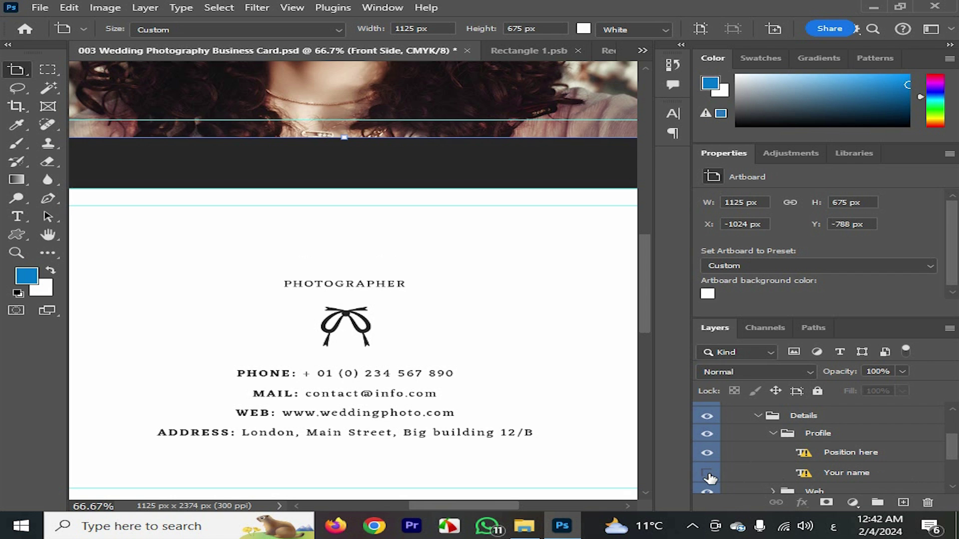
pyautogui.click(707, 475)
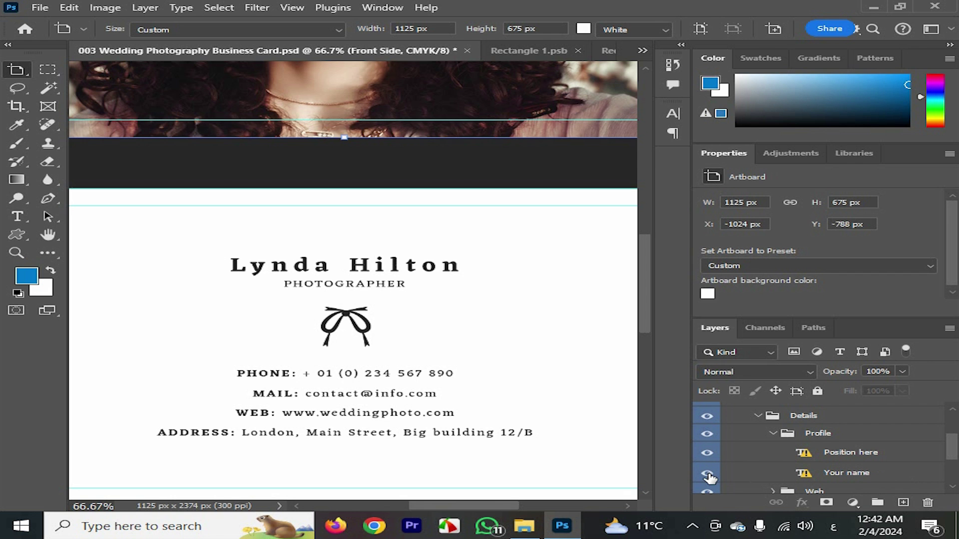
# Replace the name with the photographer's own name and centre it higher above PHOTOGRAPHER
pyautogui.doubleClick(808, 475)
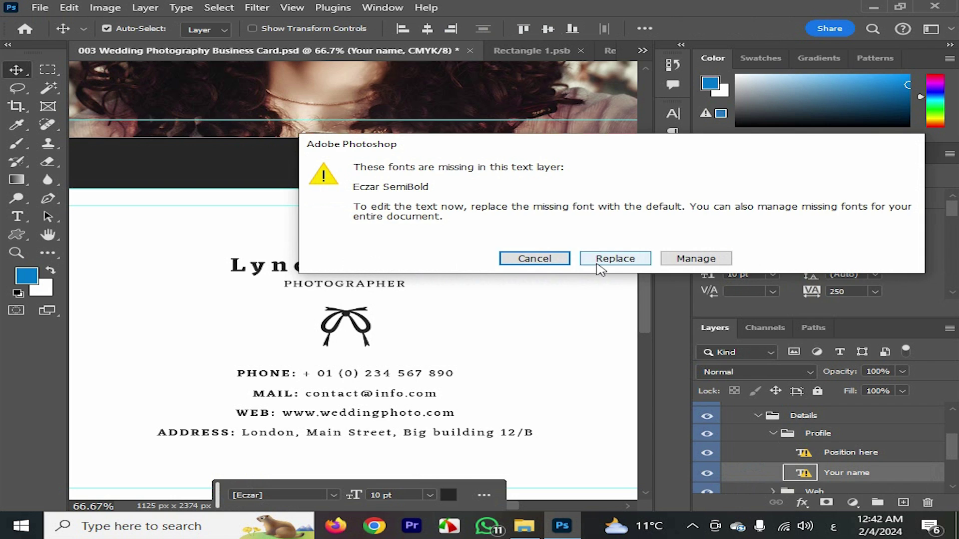
pyautogui.click(602, 261)
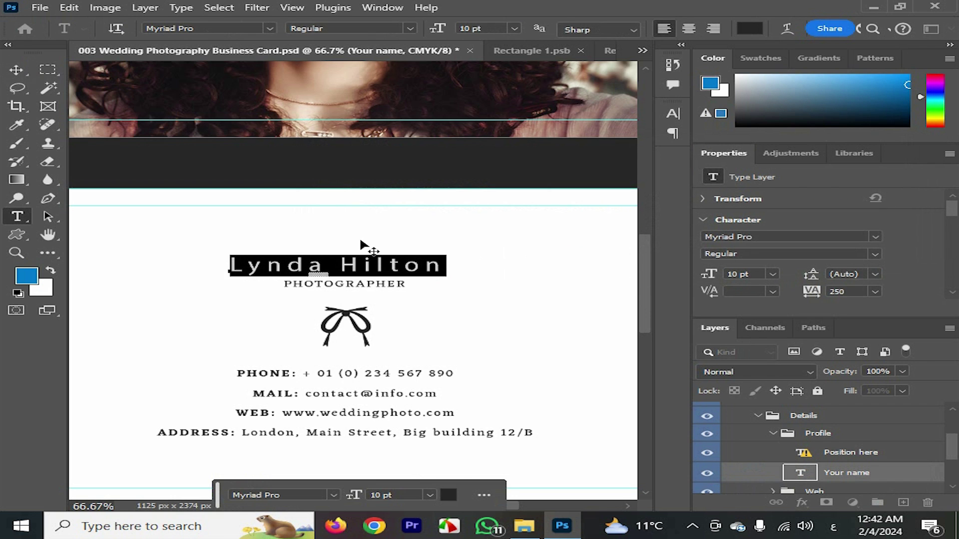
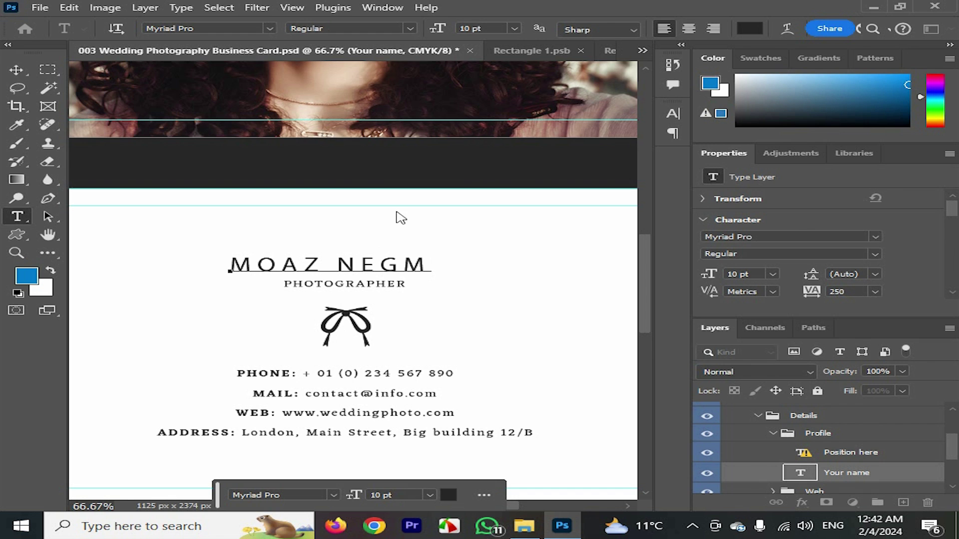
pyautogui.press('Escape')
pyautogui.press('v')
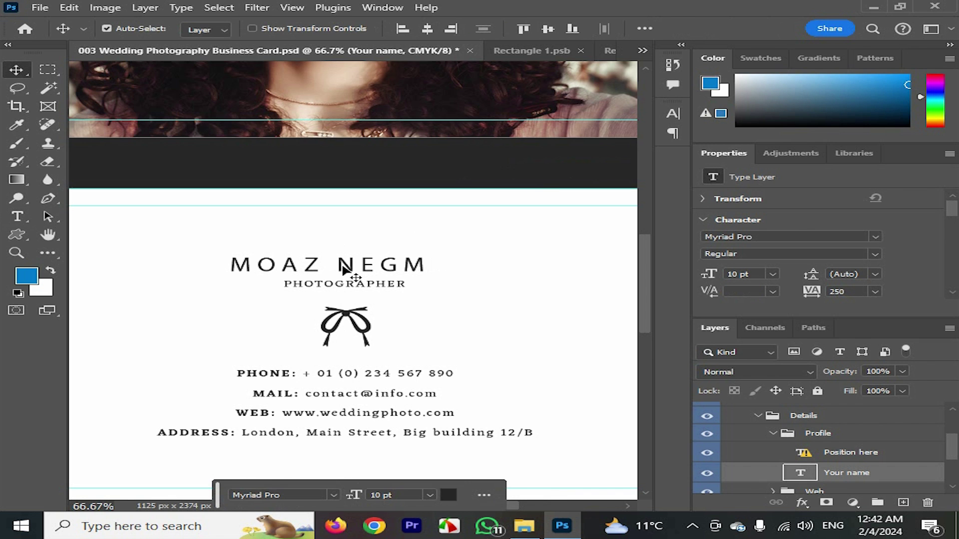
pyautogui.moveTo(348, 270); pyautogui.dragTo(360, 262)
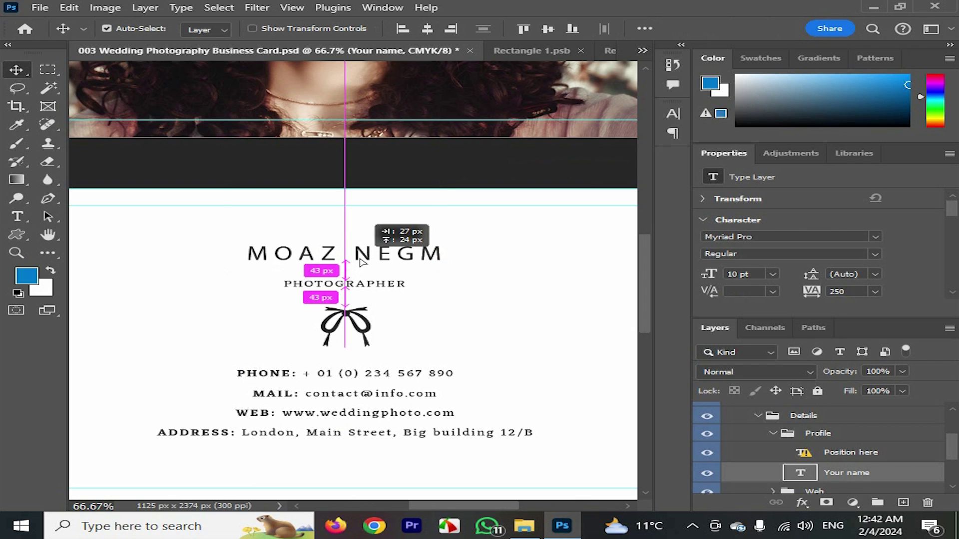
pyautogui.moveTo(360, 259); pyautogui.dragTo(401, 255)
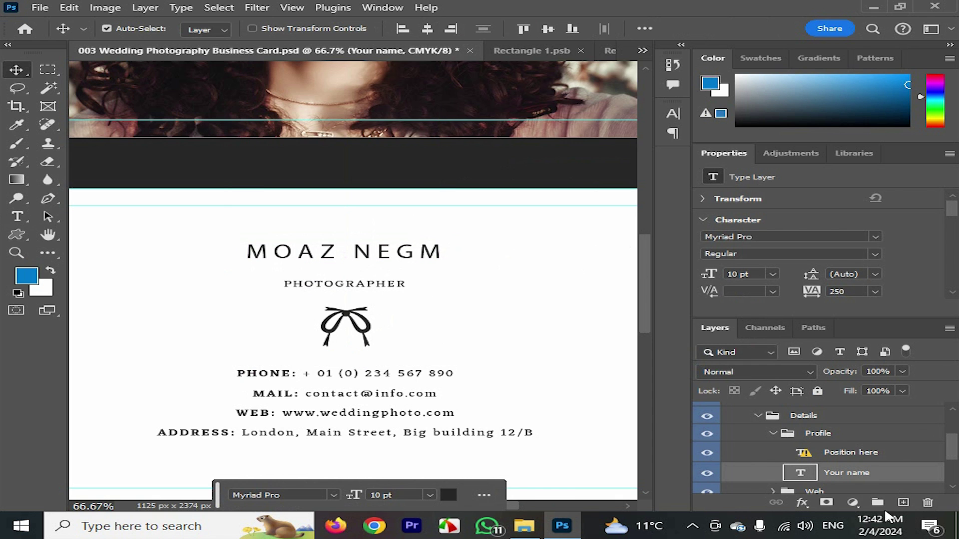
# Collapse Profile, expand Web, and toggle layer visibility to find the web address layer
pyautogui.click(772, 435)
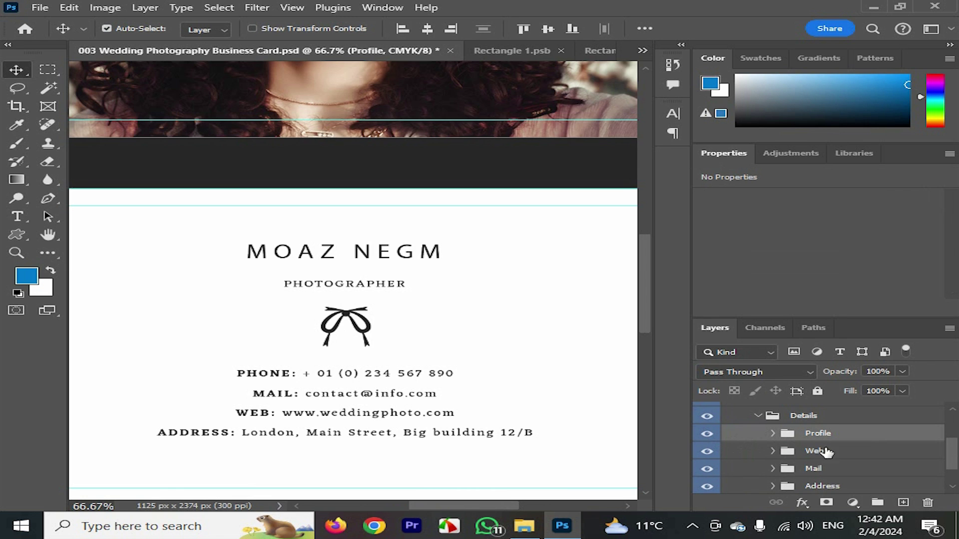
pyautogui.click(773, 451)
pyautogui.scroll(-1, 954, 455)
pyautogui.scroll(-1, 955, 456)
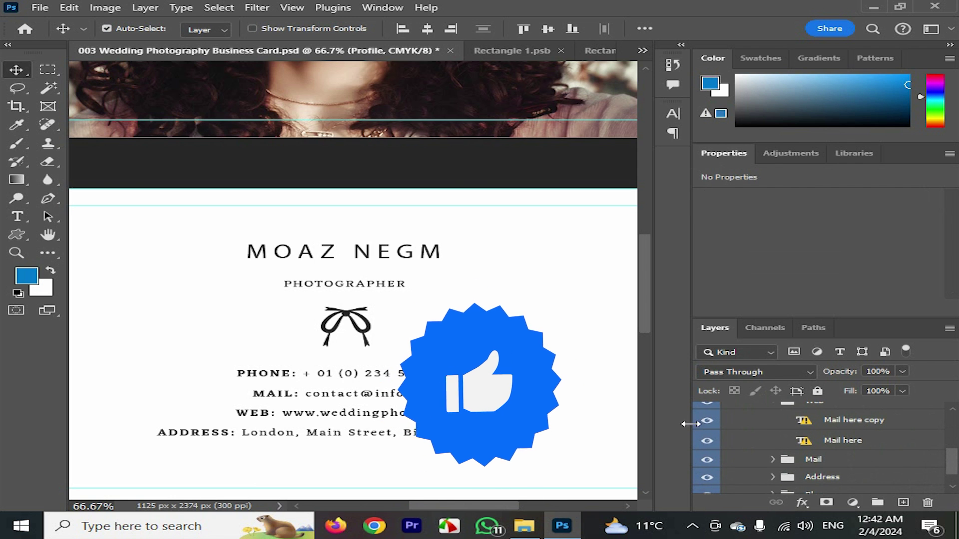
pyautogui.click(708, 421)
pyautogui.click(707, 421)
pyautogui.click(708, 421)
pyautogui.click(708, 421)
pyautogui.click(708, 421)
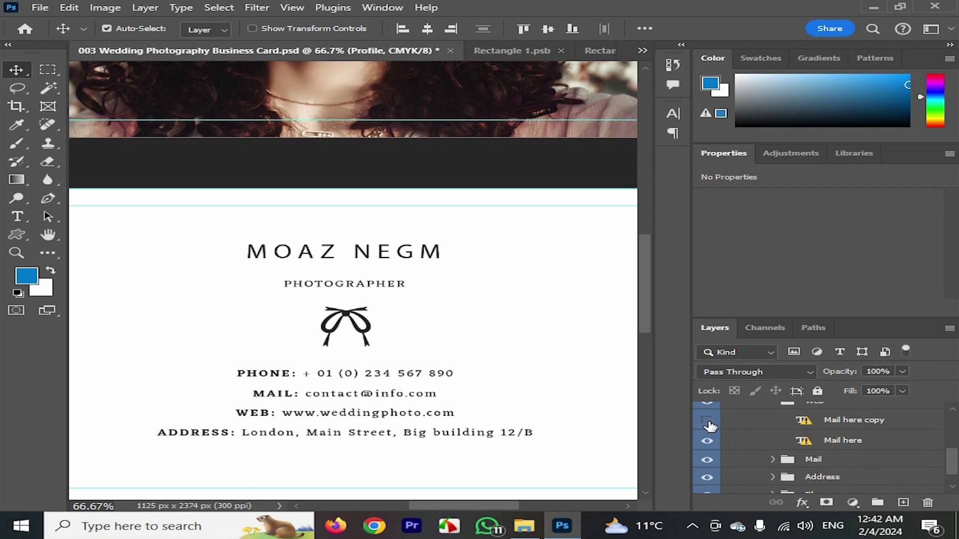
pyautogui.click(707, 421)
pyautogui.click(708, 441)
pyautogui.click(707, 441)
# Replace the missing font and type the new website address, removing the stray space
pyautogui.doubleClick(805, 442)
pyautogui.click(615, 258)
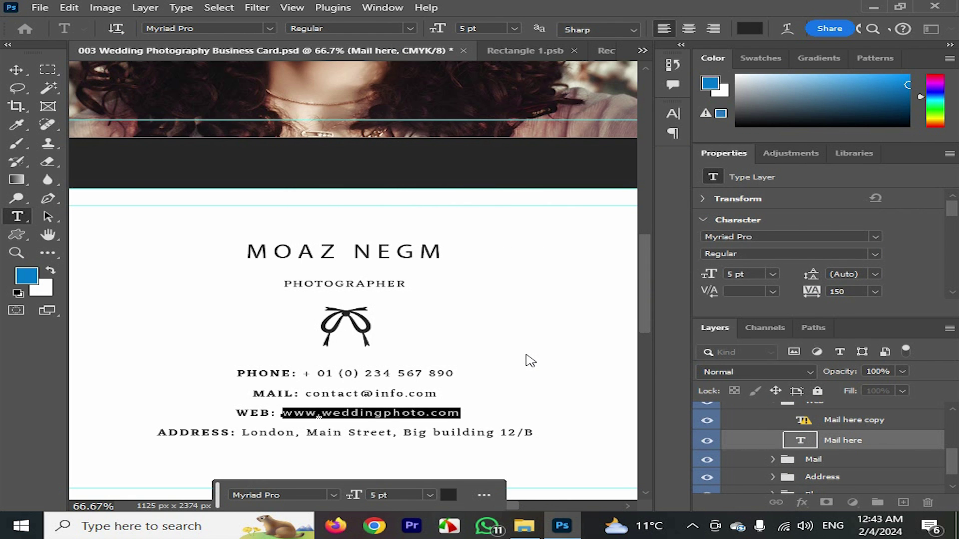
pyautogui.write('www')
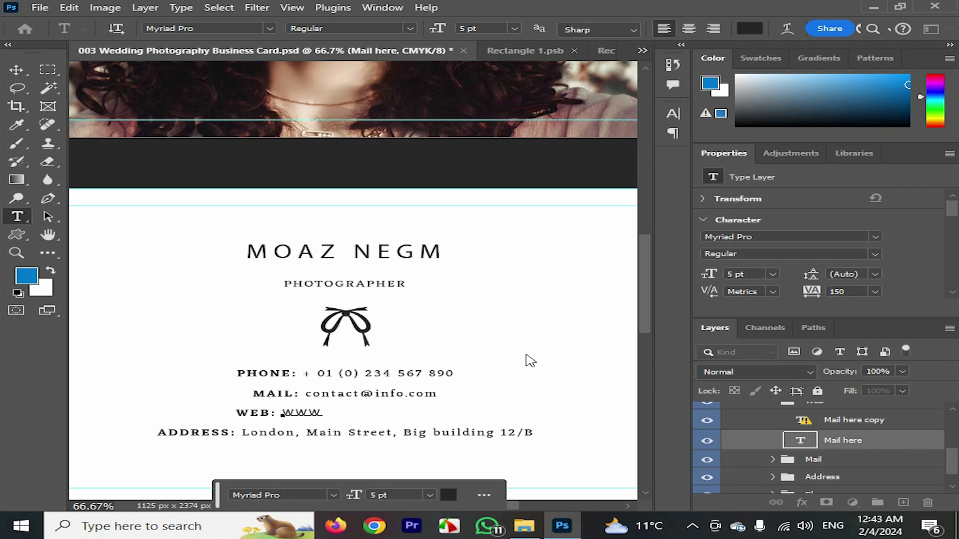
pyautogui.write('.')
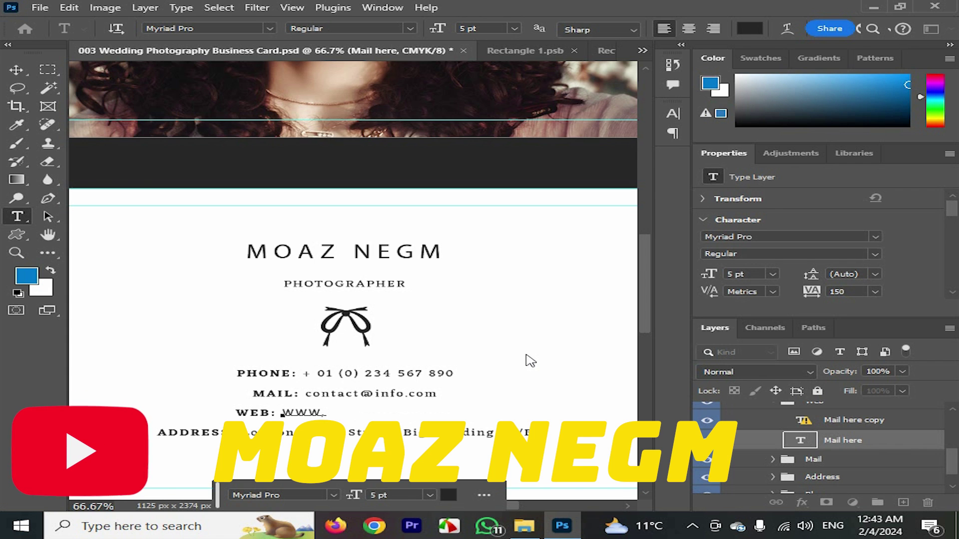
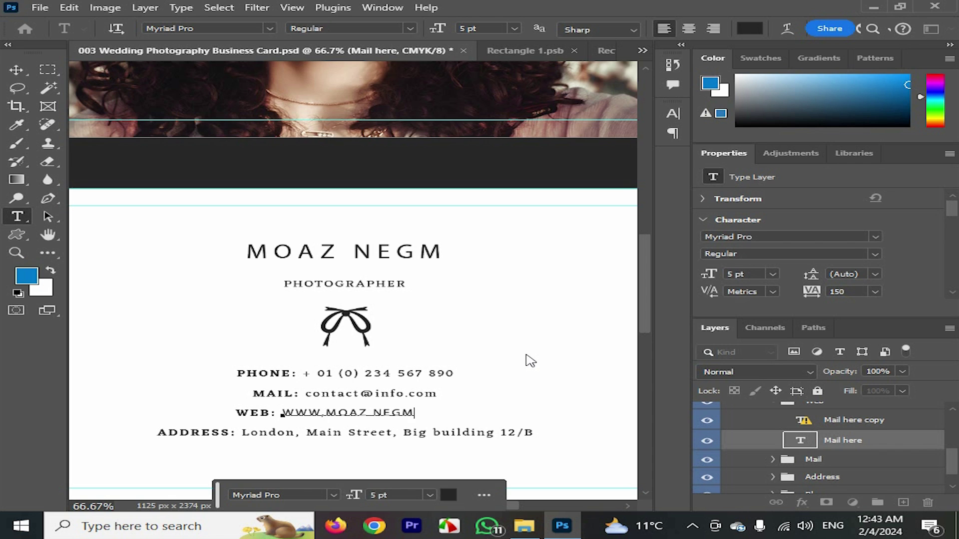
pyautogui.write('.com')
pyautogui.click(373, 414)
pyautogui.press('BackSpace')
pyautogui.click(773, 459)
# Commit the web edit and toggle the MAIL label and email layers to identify them
pyautogui.press('v')
pyautogui.moveTo(953, 456); pyautogui.dragTo(954, 465)
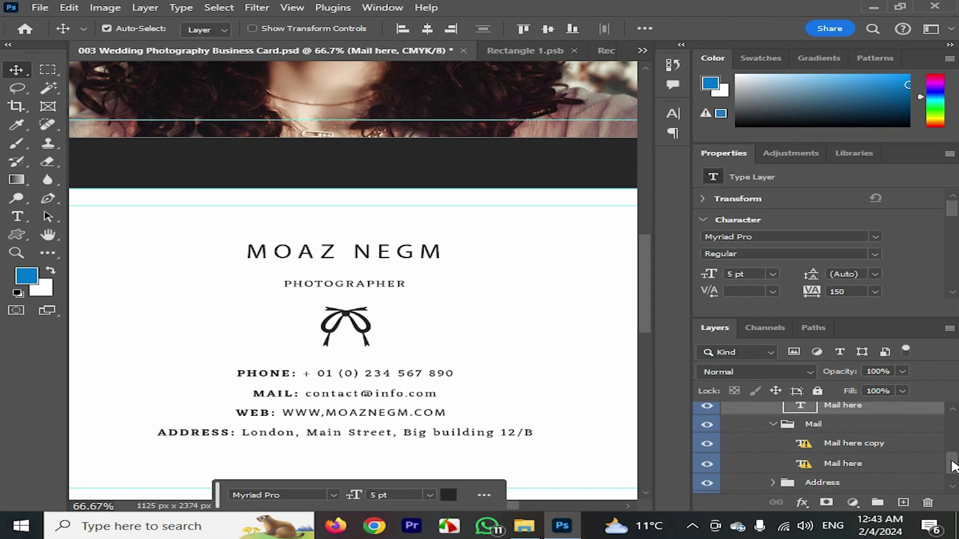
pyautogui.click(707, 443)
pyautogui.click(707, 444)
pyautogui.click(708, 464)
pyautogui.click(708, 466)
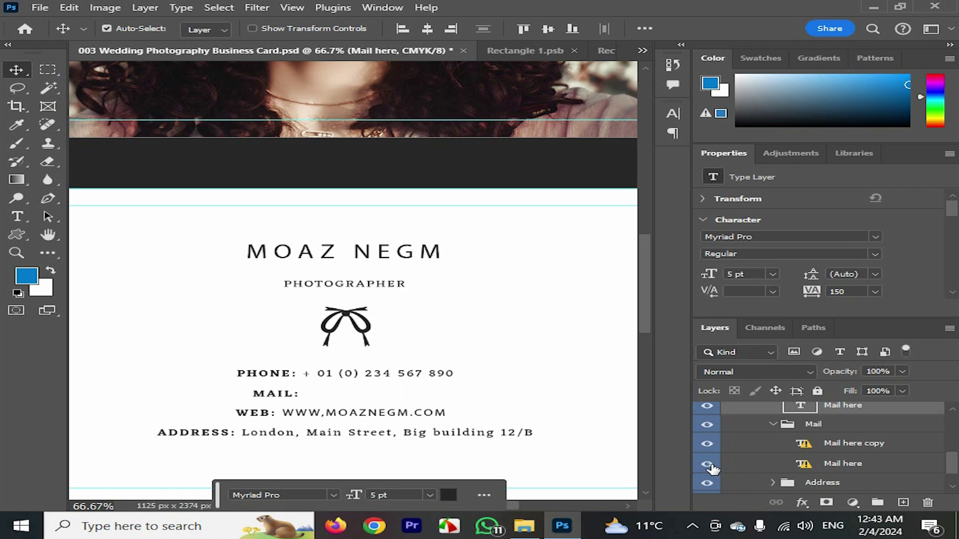
# Replace the missing font and enter the photographer's Gmail address, then commit
pyautogui.doubleClick(804, 465)
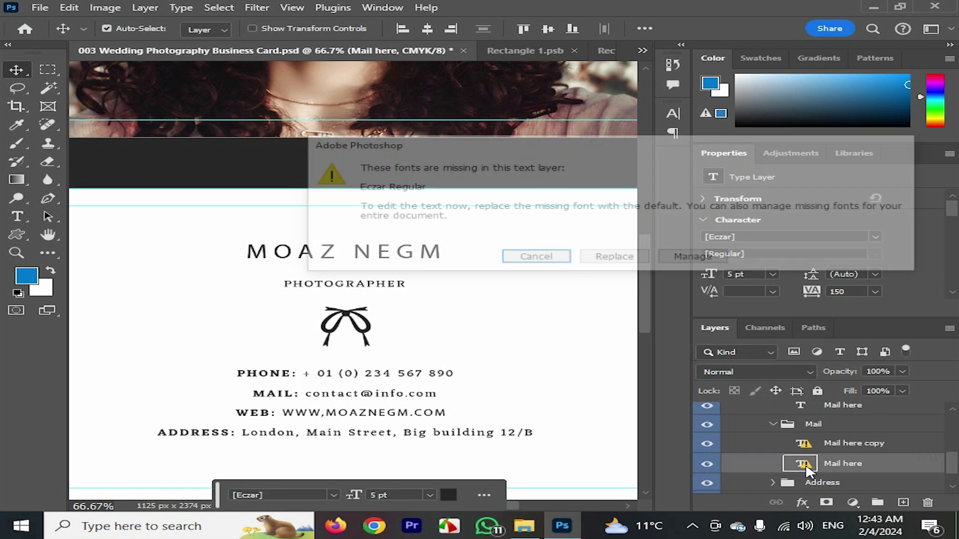
pyautogui.click(616, 258)
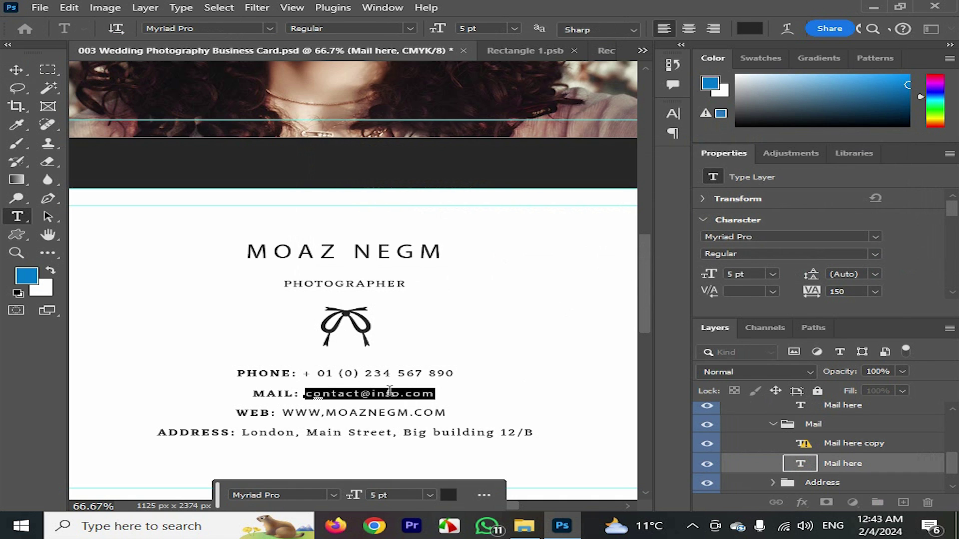
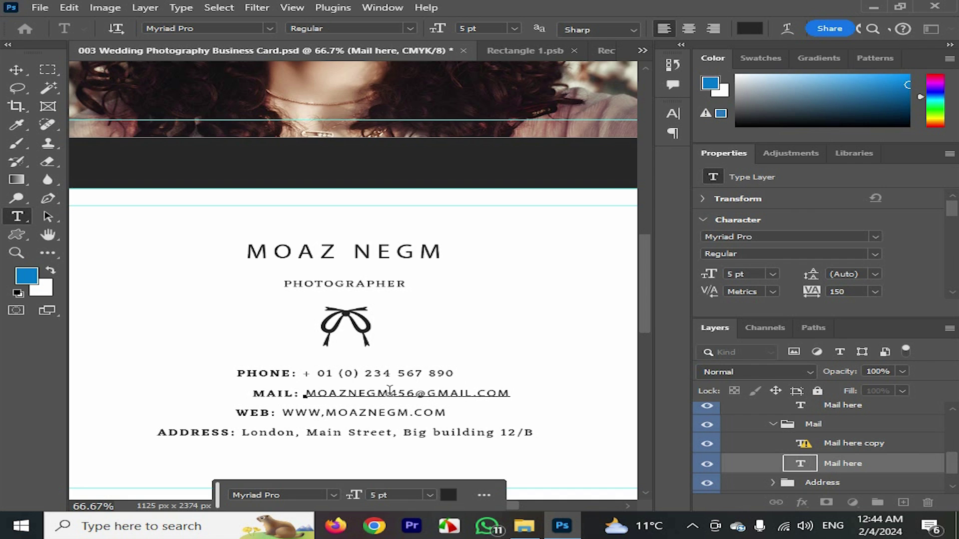
pyautogui.hotkey('ctrl', 'Return')
pyautogui.press('v')
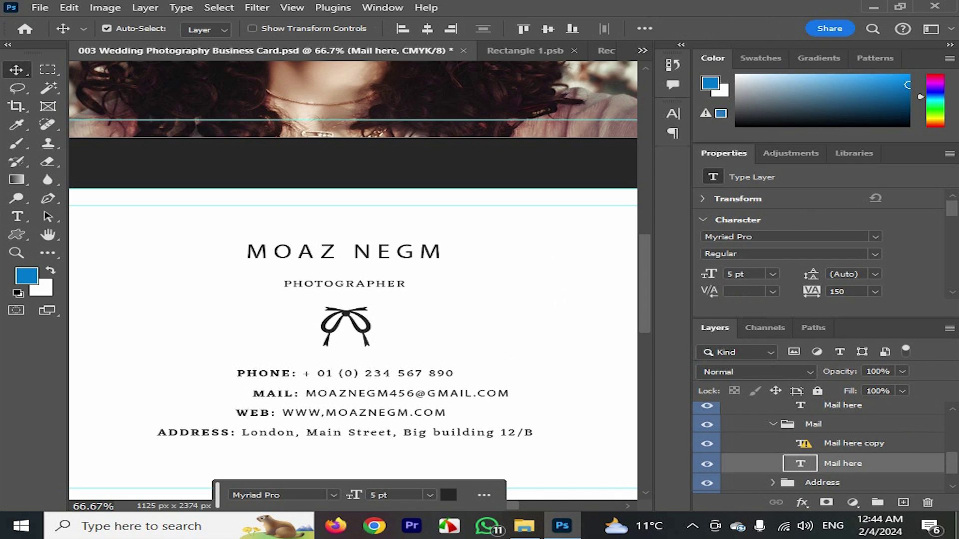
# Expand Address, replace the missing font, and enter the new city and country in Egypt
pyautogui.scroll(-1, 953, 472)
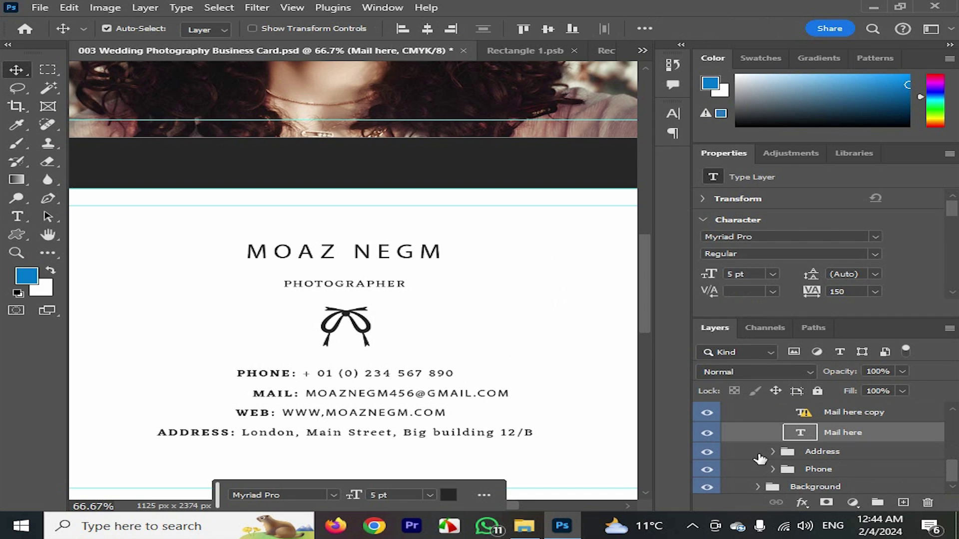
pyautogui.click(773, 452)
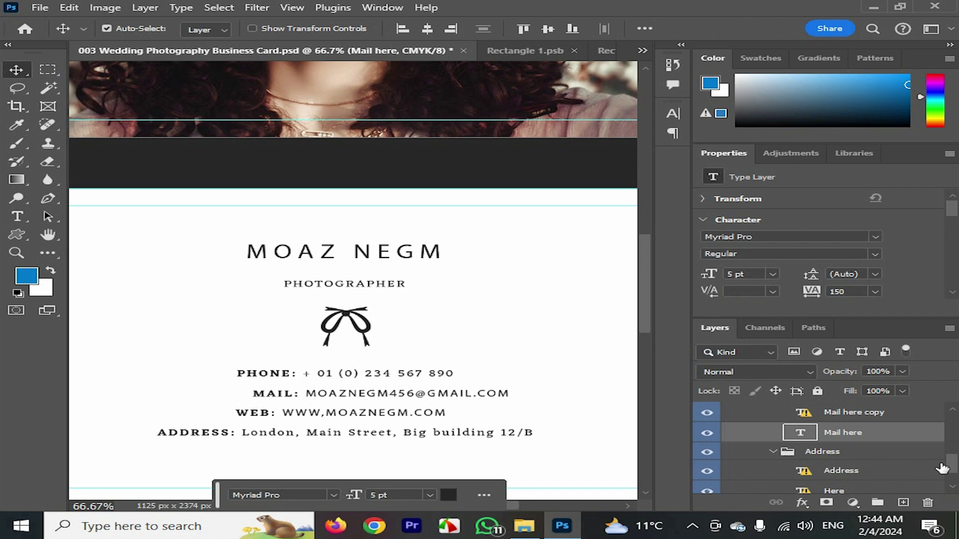
pyautogui.scroll(-2, 952, 466)
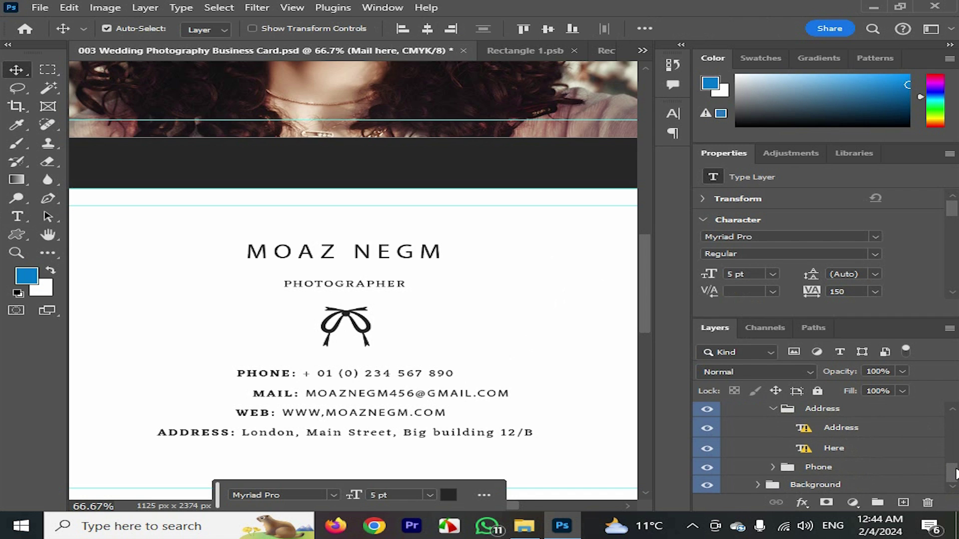
pyautogui.click(707, 429)
pyautogui.click(707, 429)
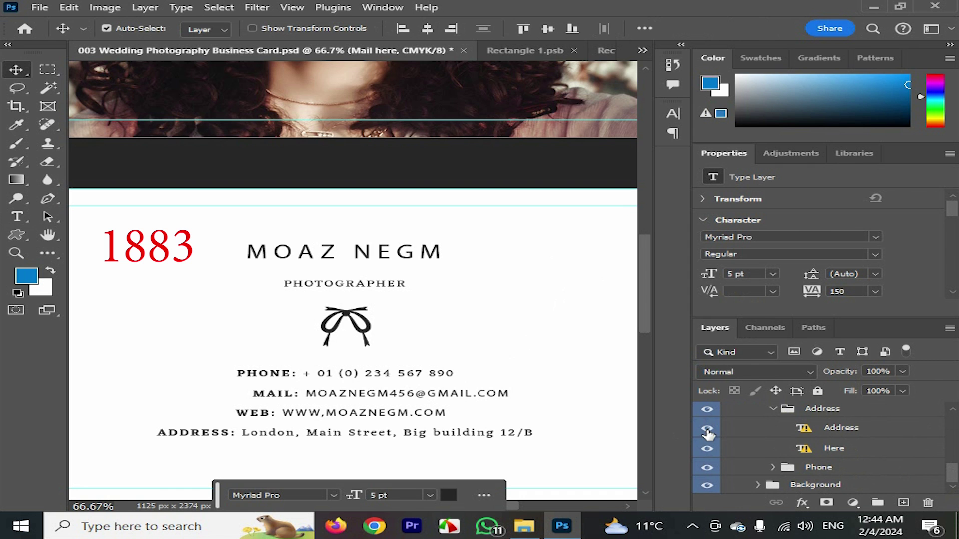
pyautogui.doubleClick(802, 429)
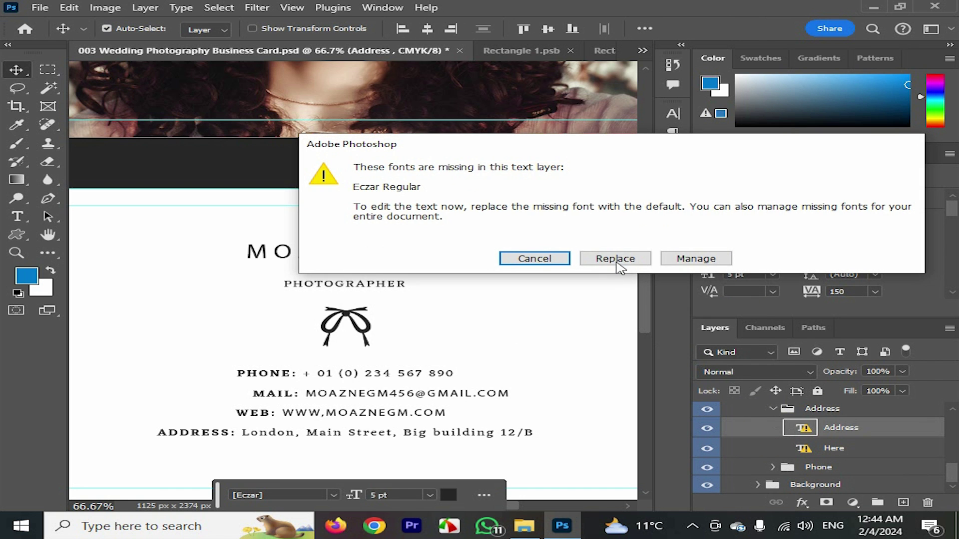
pyautogui.click(617, 264)
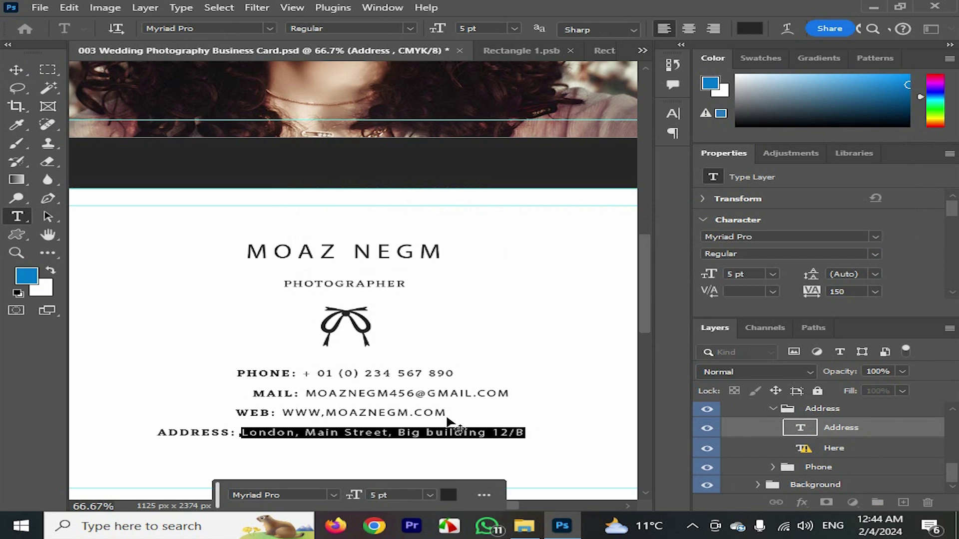
pyautogui.write('ZAGAZI')
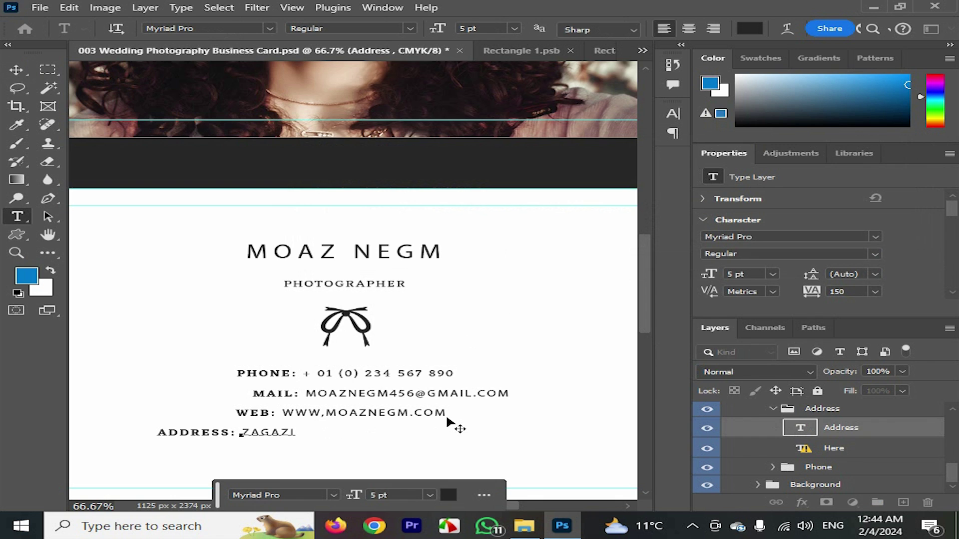
pyautogui.write('G- EGYPT')
pyautogui.hotkey('ctrl', 'Return')
pyautogui.press('v')
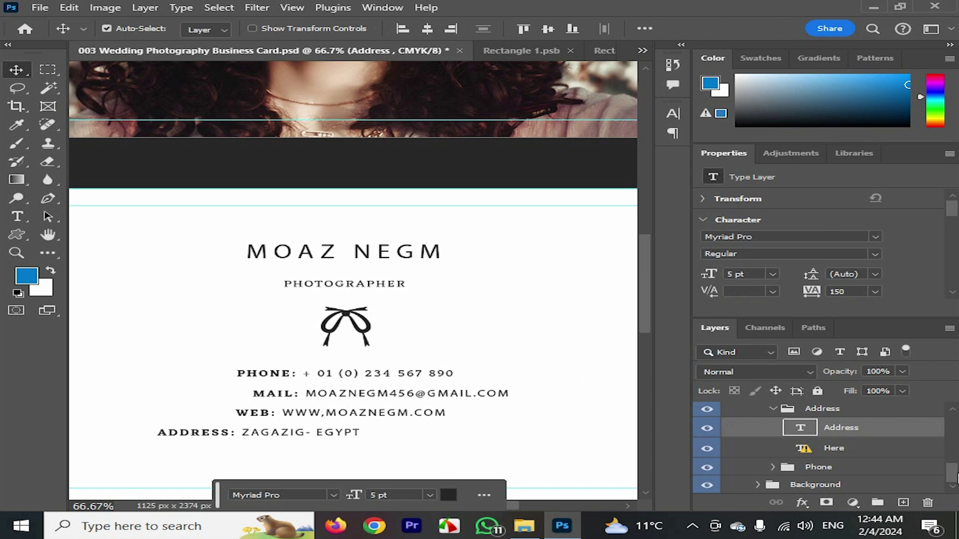
# Expand Phone, replace the missing font on Number here, and type the new phone number
pyautogui.click(773, 467)
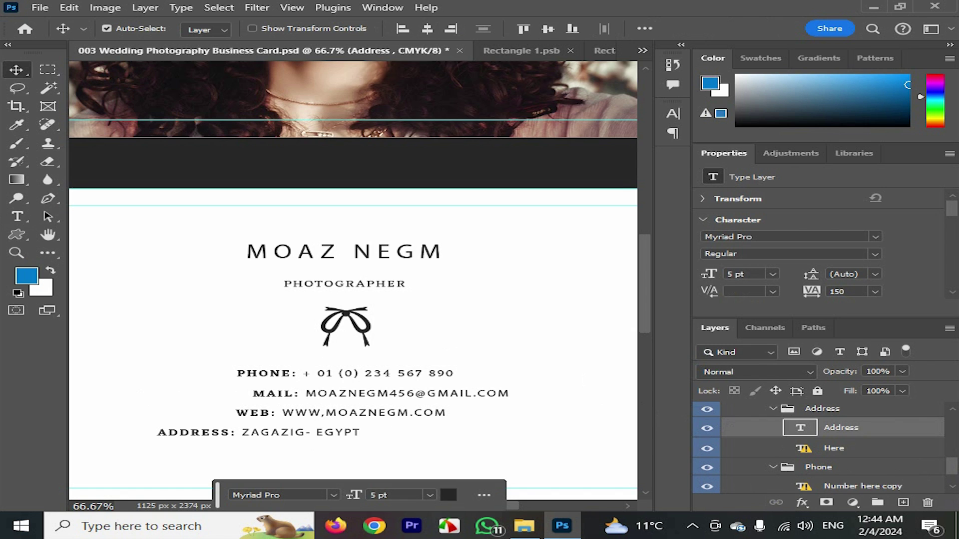
pyautogui.scroll(-2, 952, 472)
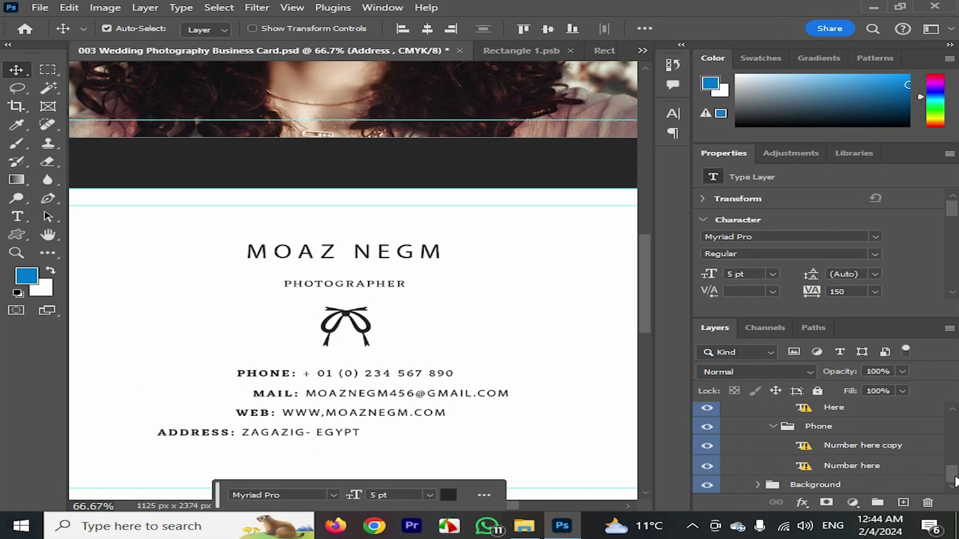
pyautogui.click(709, 467)
pyautogui.click(708, 467)
pyautogui.doubleClick(804, 466)
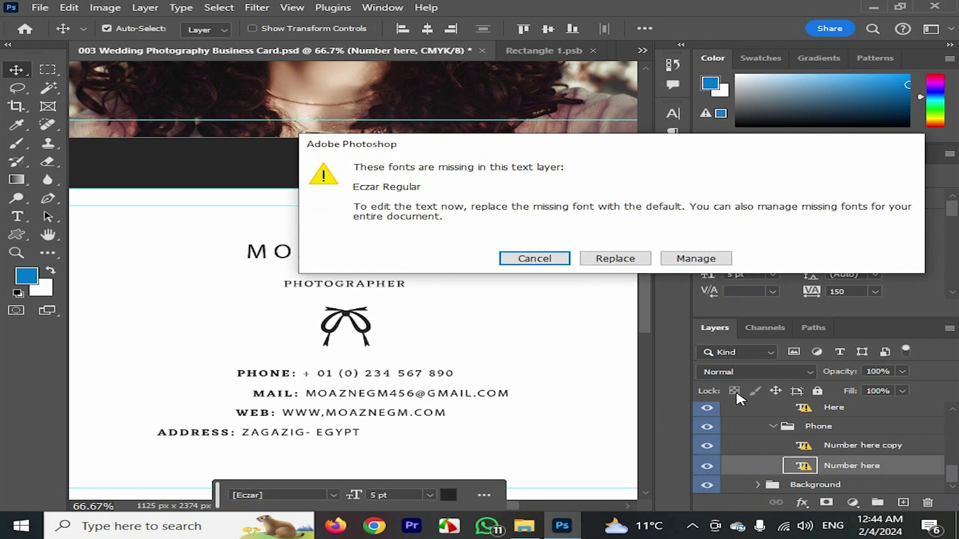
pyautogui.click(616, 258)
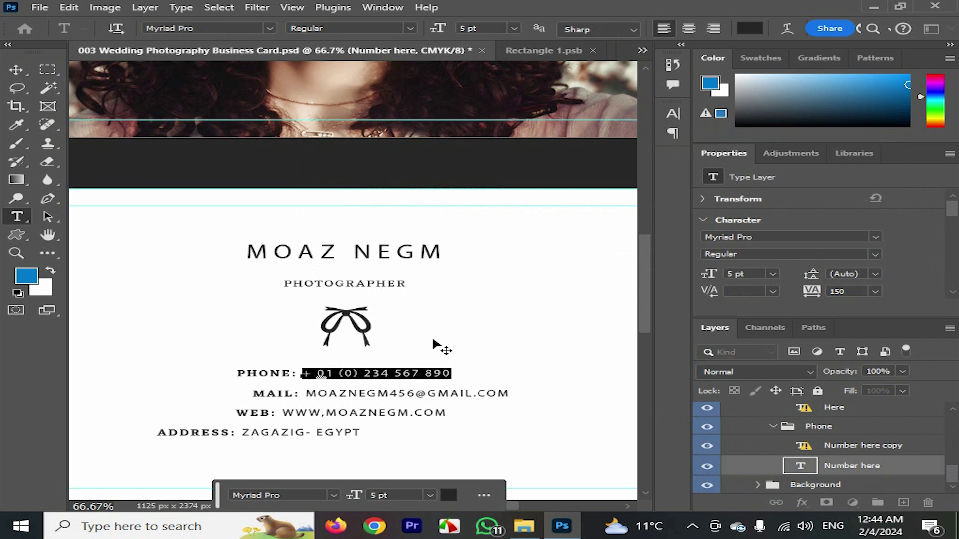
pyautogui.write('0100')
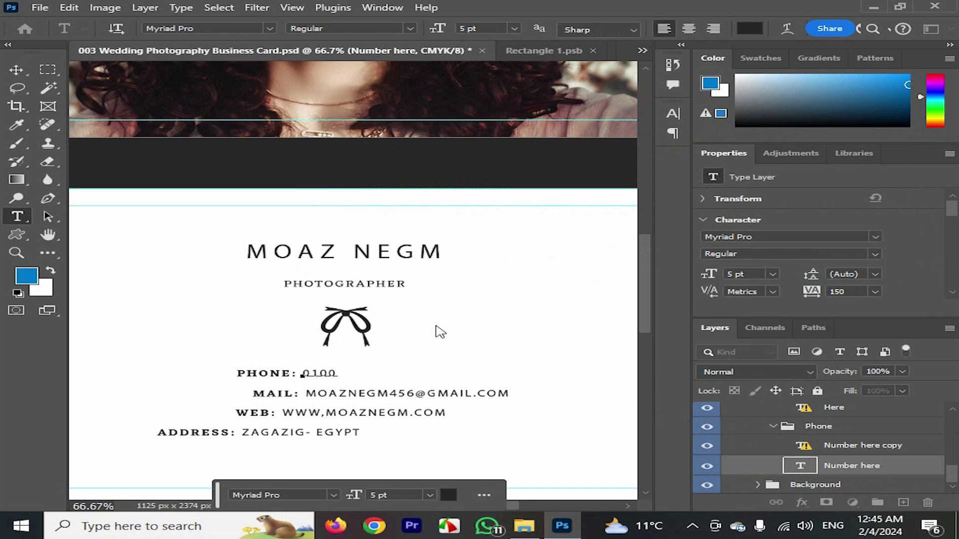
pyautogui.write('0000 00')
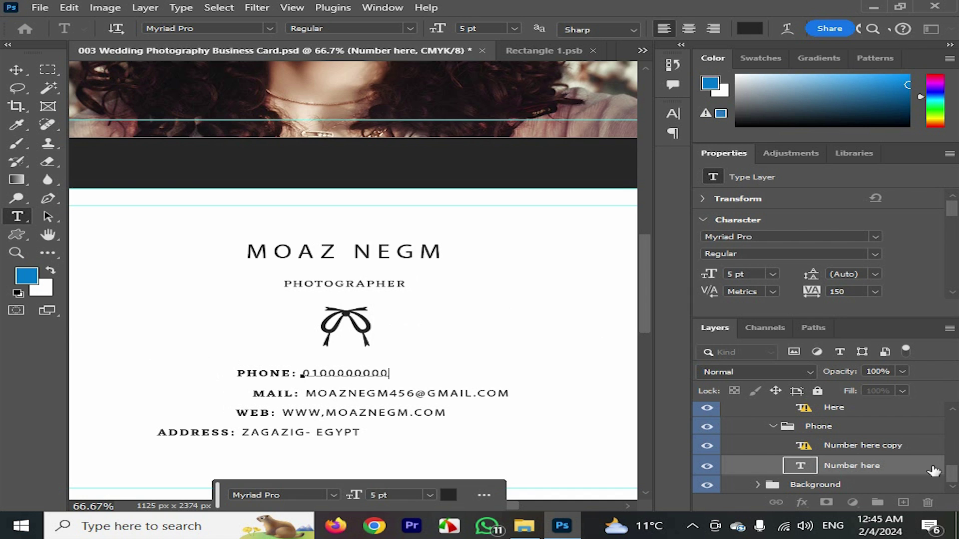
pyautogui.scroll(3, 952, 472)
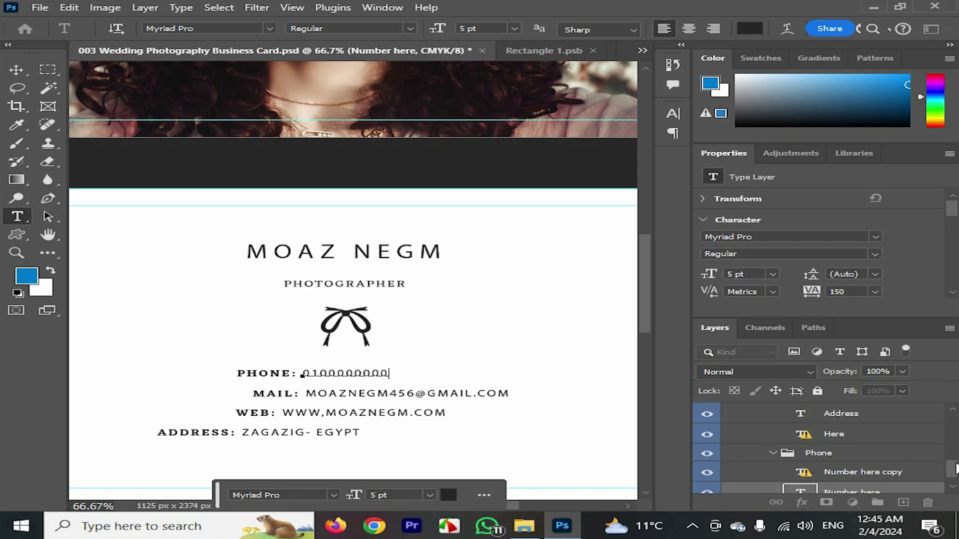
pyautogui.press('Escape')
pyautogui.press('v')
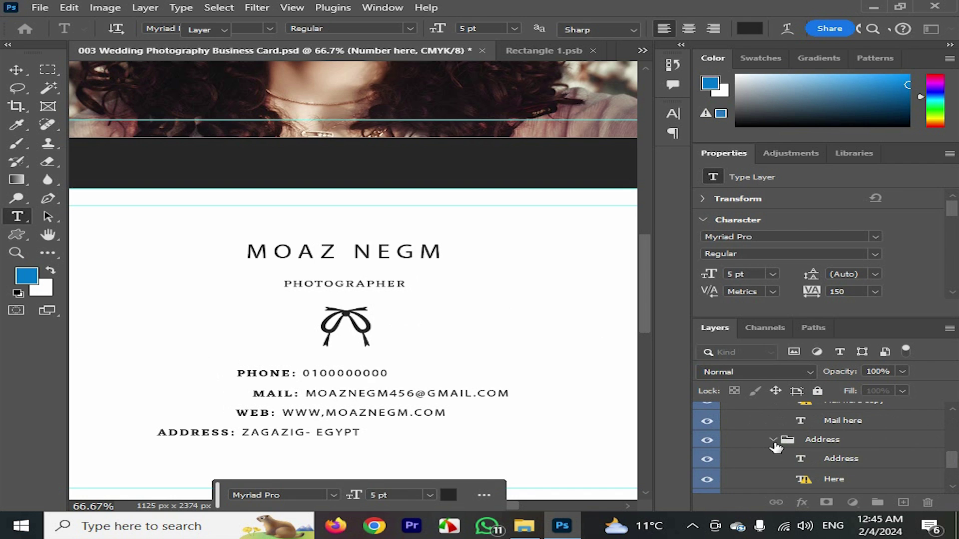
pyautogui.click(773, 440)
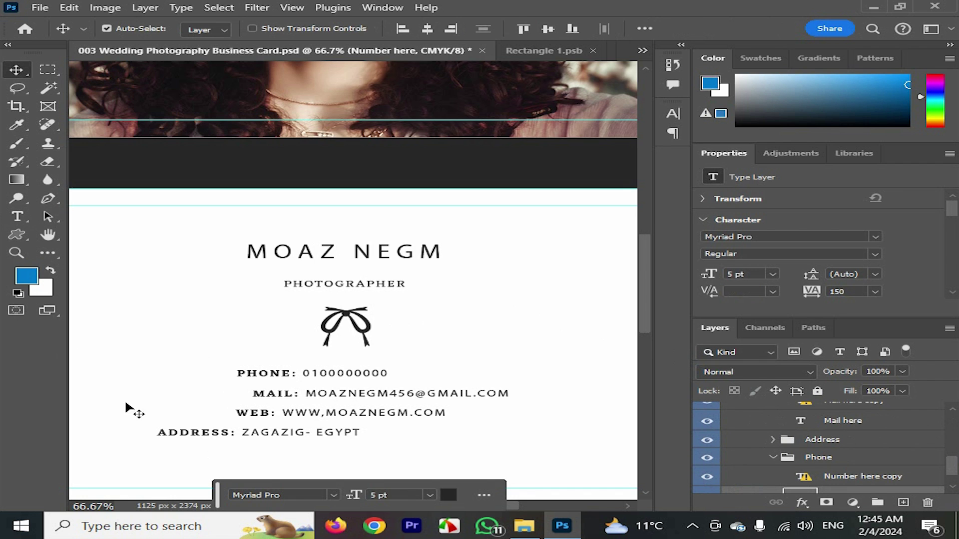